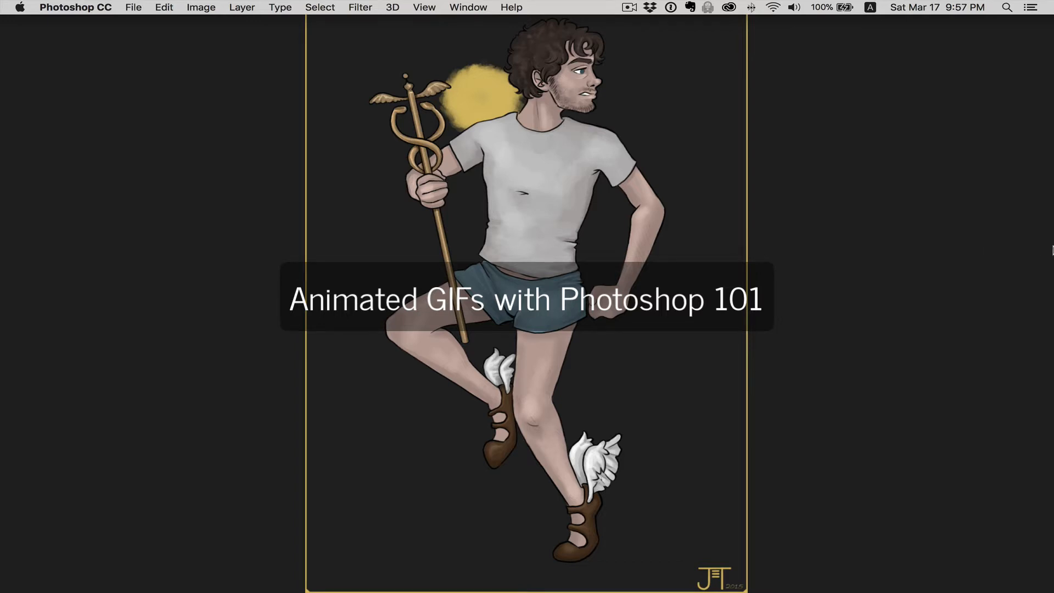
Start importing the video file winston.m4v from the Movies folder as video frames to layers.
{"action": "mouse_move", "coordinate": [1038, 237]}
{"action": "left_click", "coordinate": [1039, 320]}
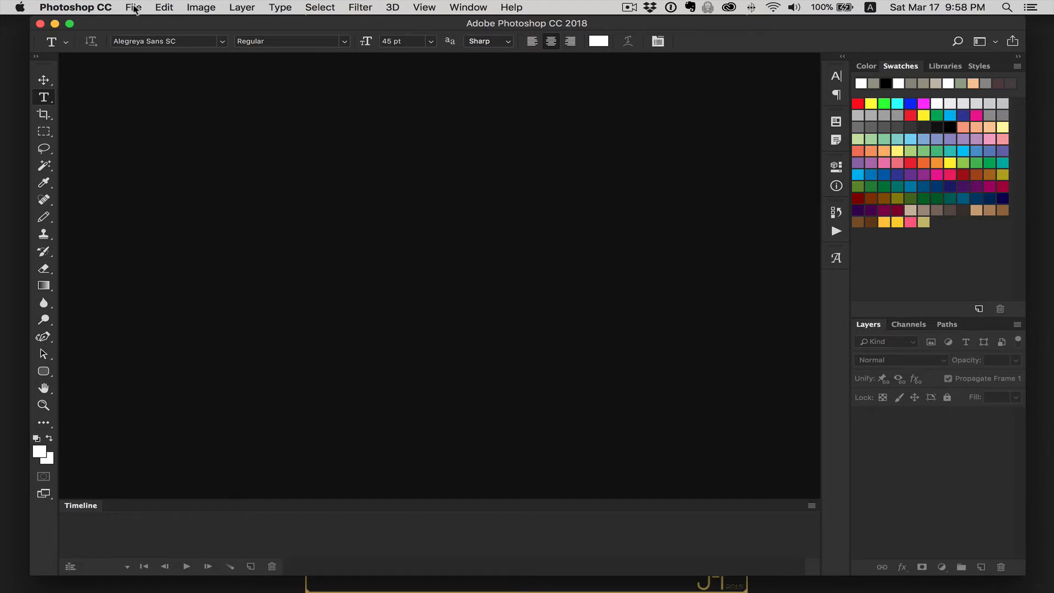
{"action": "left_click", "coordinate": [134, 9]}
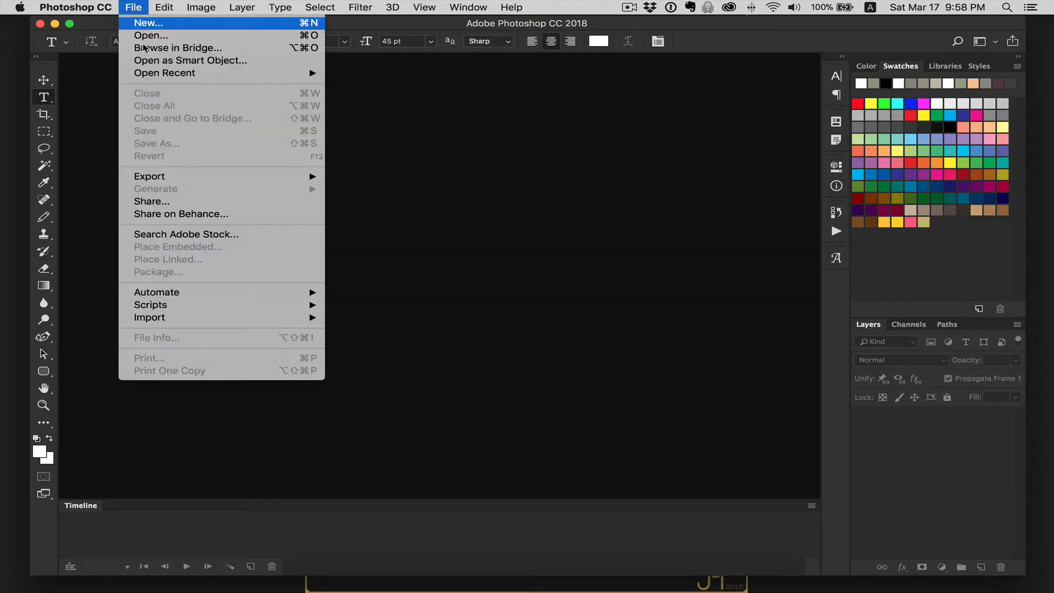
{"action": "mouse_move", "coordinate": [226, 318]}
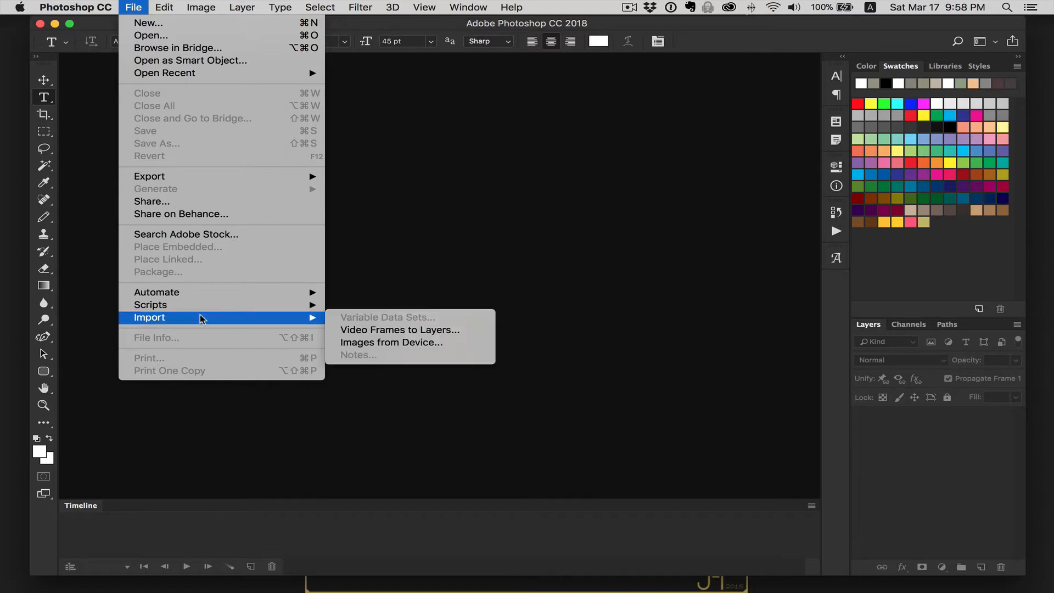
{"action": "left_click", "coordinate": [366, 331]}
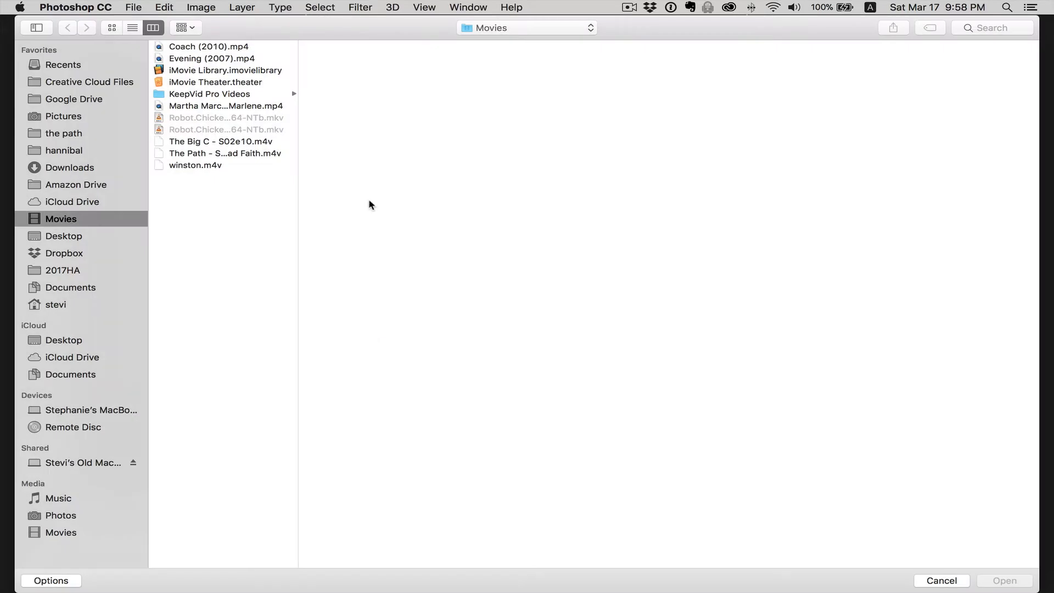
{"action": "left_click", "coordinate": [195, 167]}
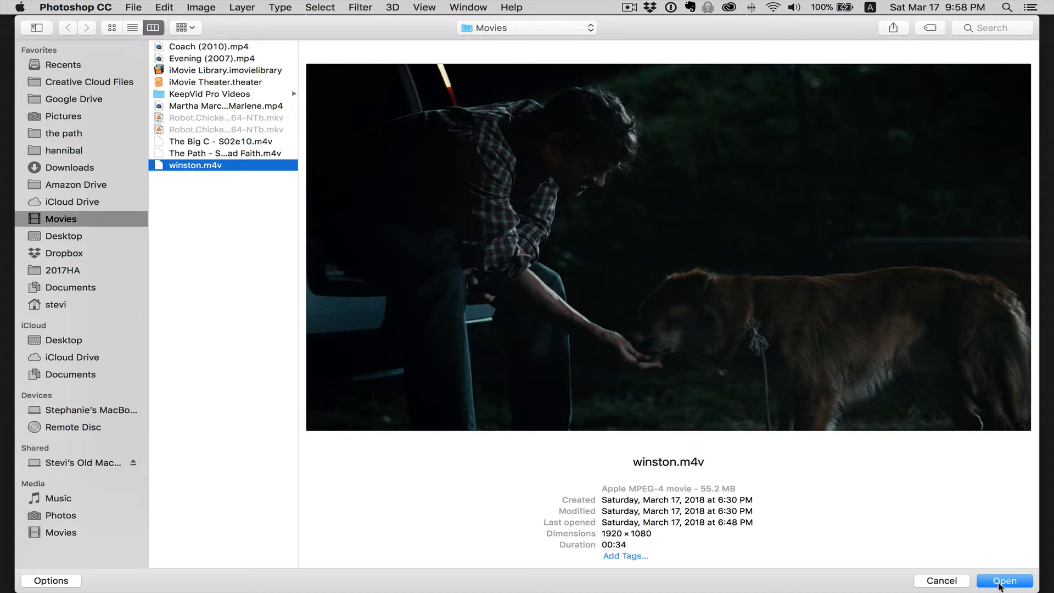
{"action": "left_click", "coordinate": [999, 587]}
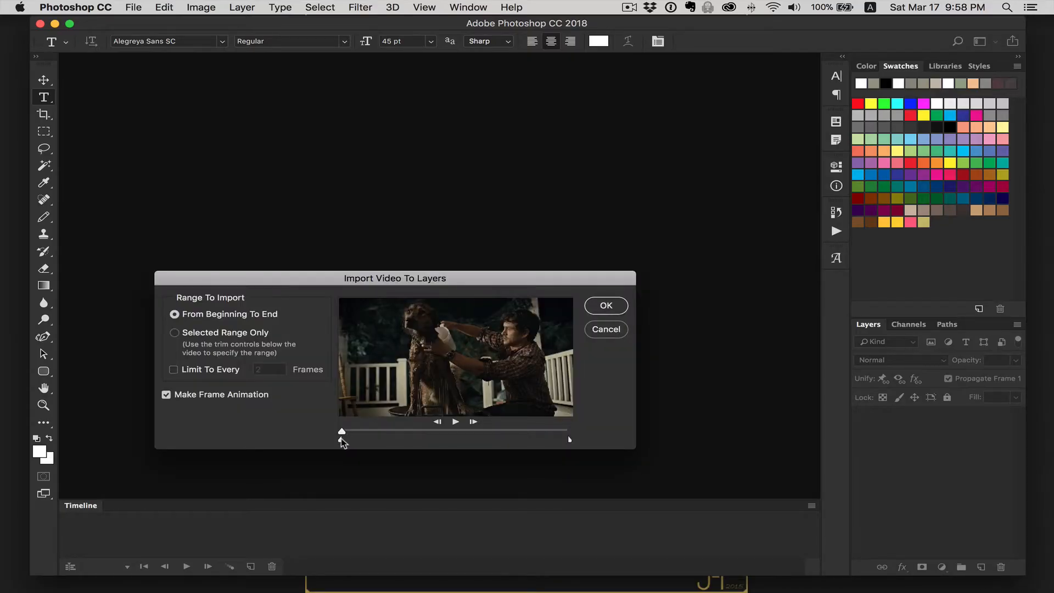
Trim the import range to a short section a little over a third into the clip and import it as a frame animation.
{"action": "left_click_drag", "start_coordinate": [342, 442], "coordinate": [424, 440]}
{"action": "left_click_drag", "start_coordinate": [571, 440], "coordinate": [423, 443]}
{"action": "left_click", "coordinate": [208, 375]}
{"action": "left_click", "coordinate": [606, 306]}
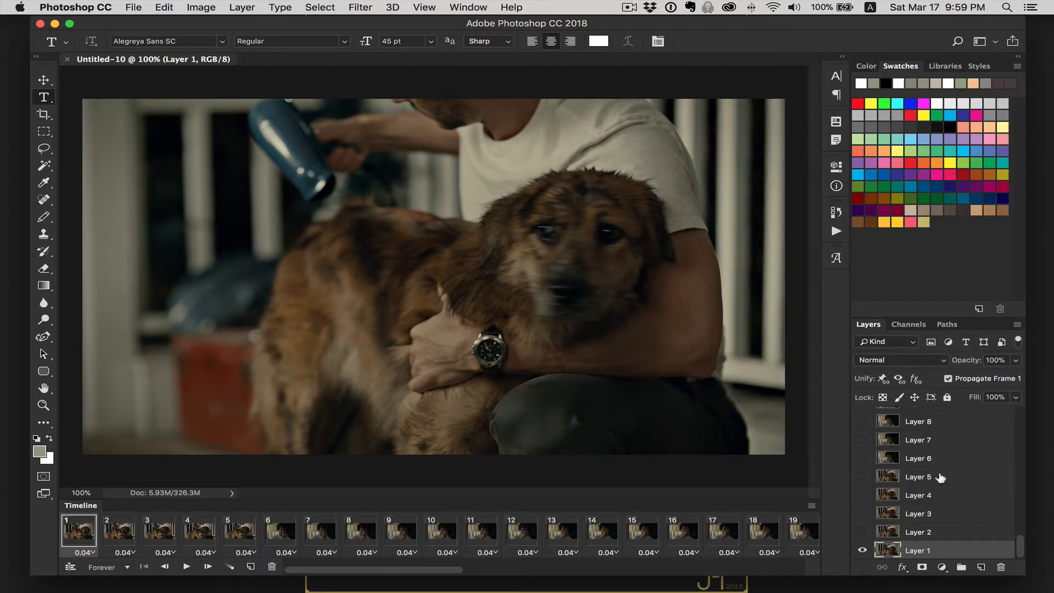
Look through the imported layers and play the frame animation to check for stray shots at its start and end.
{"action": "scroll", "coordinate": [941, 477], "scroll_direction": "up", "scroll_amount": 15}
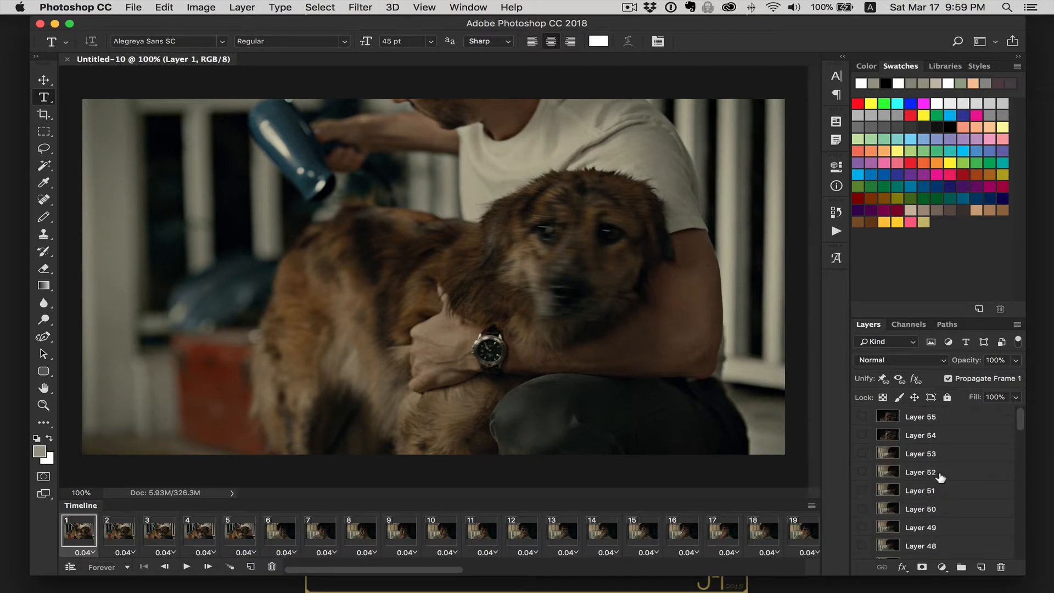
{"action": "scroll", "coordinate": [940, 477], "scroll_direction": "down", "scroll_amount": 15}
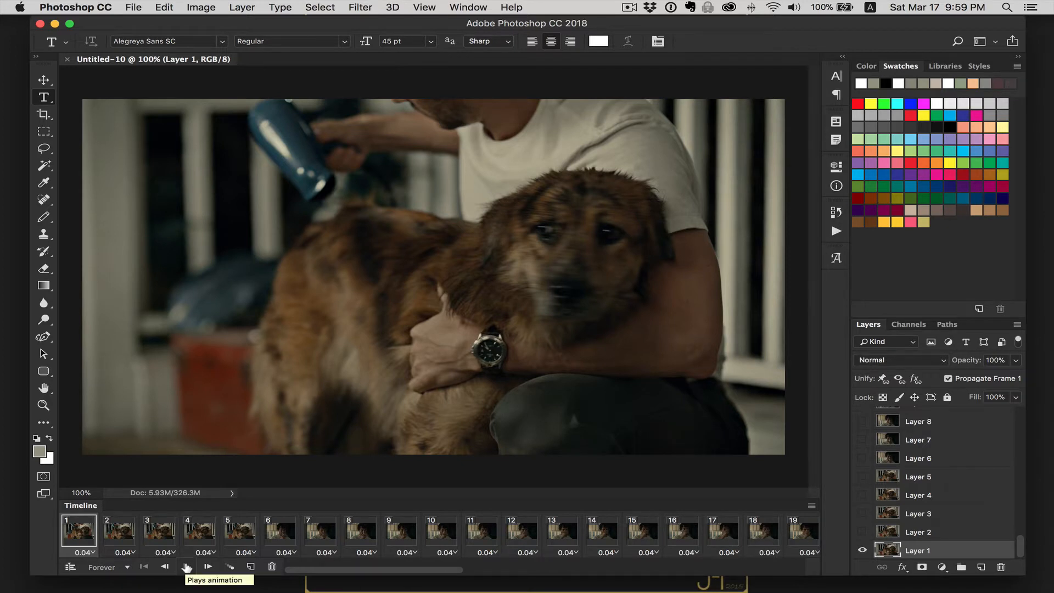
{"action": "left_click", "coordinate": [187, 568]}
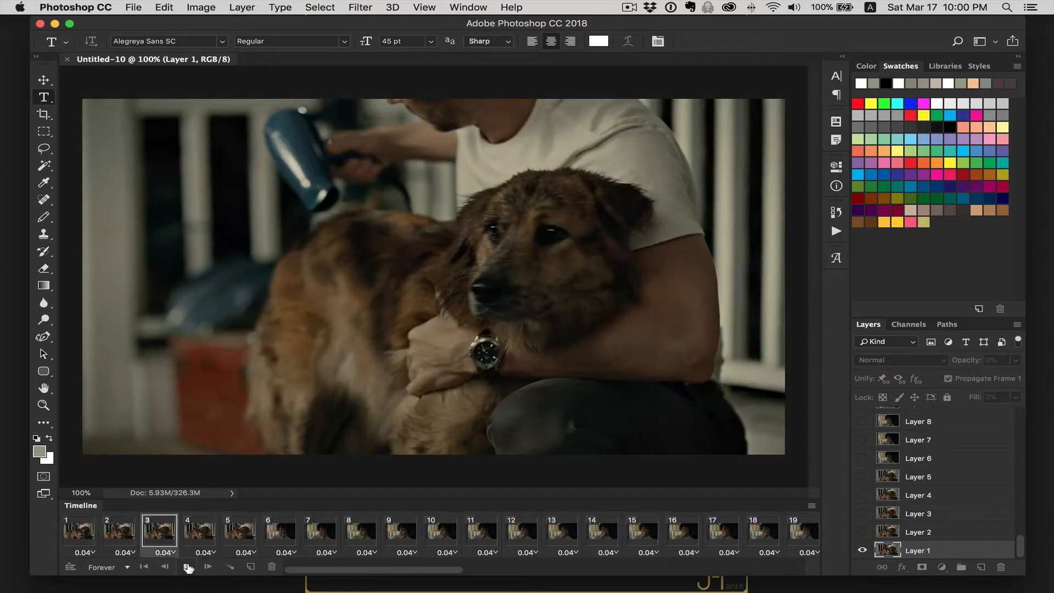
{"action": "left_click", "coordinate": [186, 567]}
Delete the first five frames and the last two frames that belong to other shots from the animation.
{"action": "left_click", "coordinate": [144, 567]}
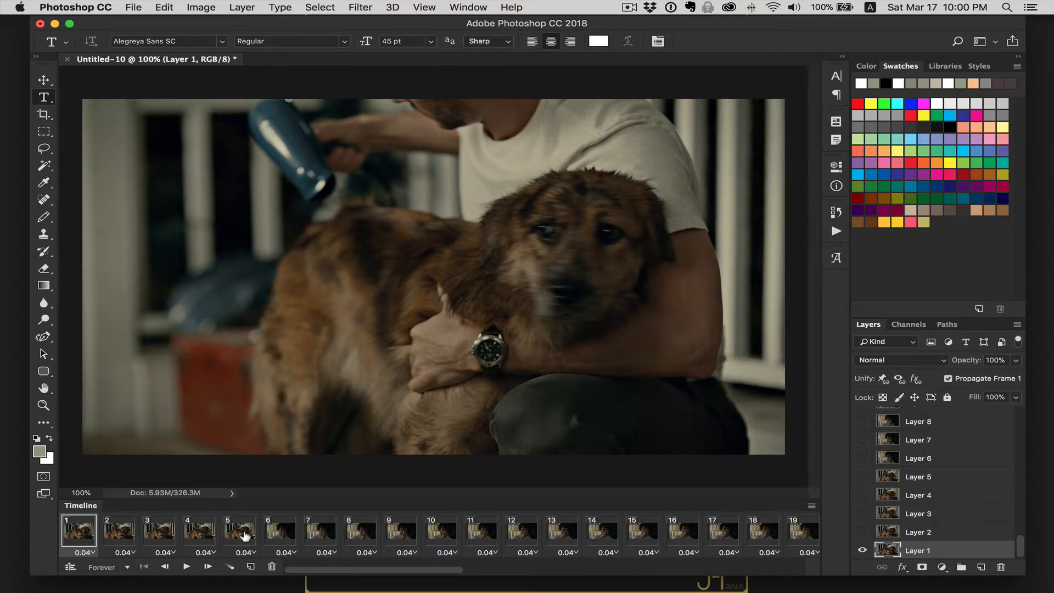
{"action": "left_click", "coordinate": [246, 536], "text": "shift"}
{"action": "left_click", "coordinate": [272, 567]}
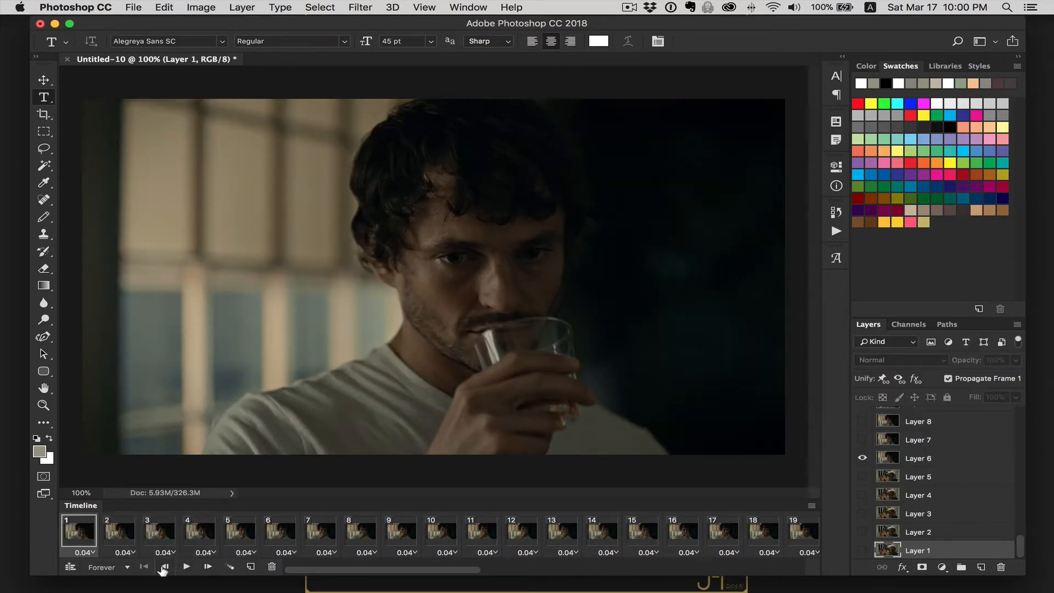
{"action": "left_click", "coordinate": [165, 566]}
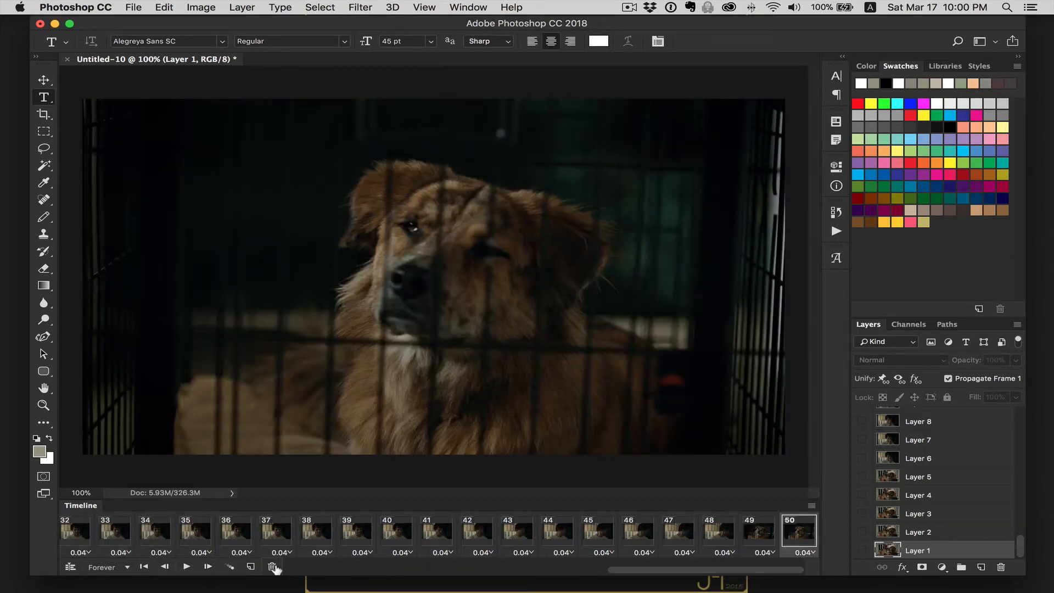
{"action": "left_click", "coordinate": [271, 566]}
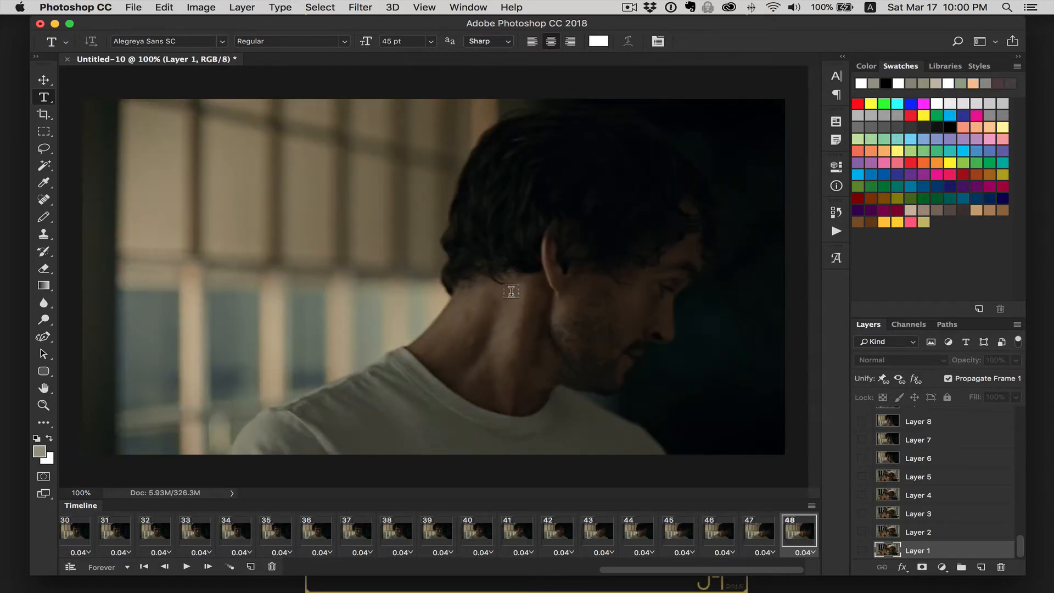
Resize the image to 540 pixels wide, keeping its proportions.
{"action": "left_click", "coordinate": [202, 7]}
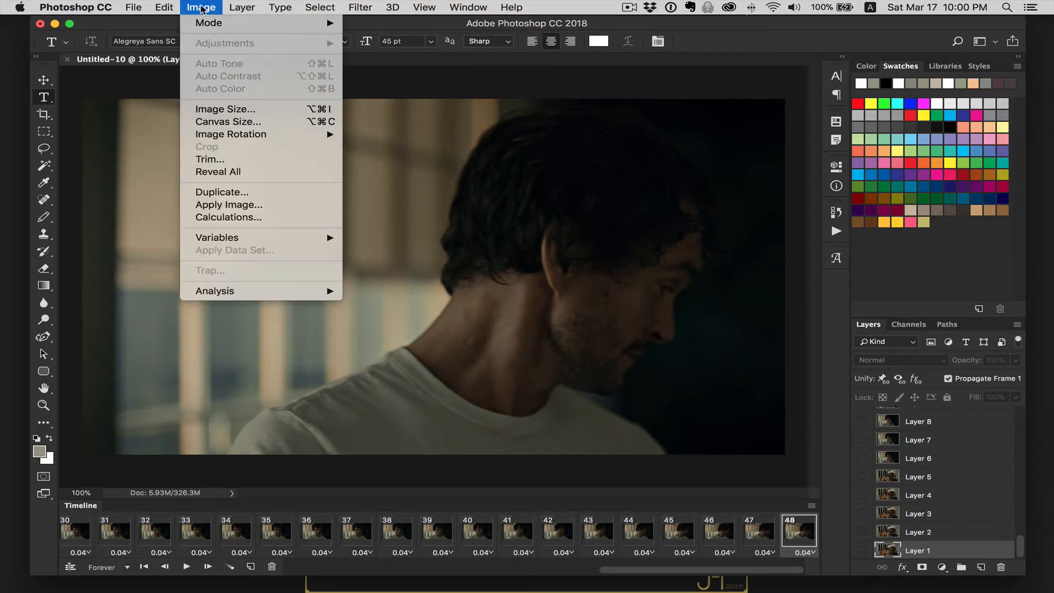
{"action": "left_click", "coordinate": [238, 112]}
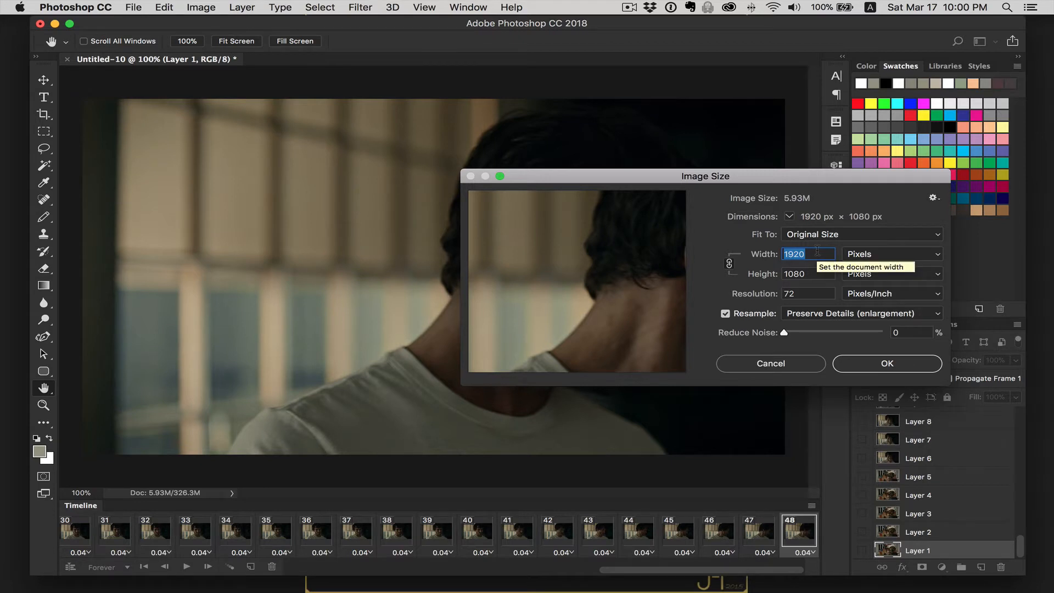
{"action": "type", "text": "540"}
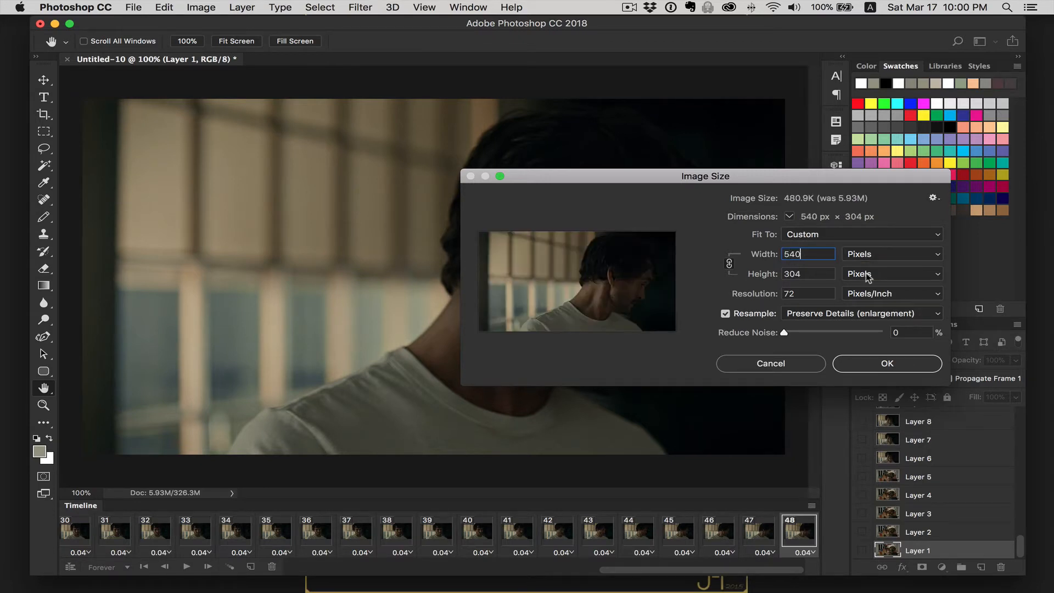
{"action": "key", "text": "Tab"}
{"action": "left_click", "coordinate": [883, 363]}
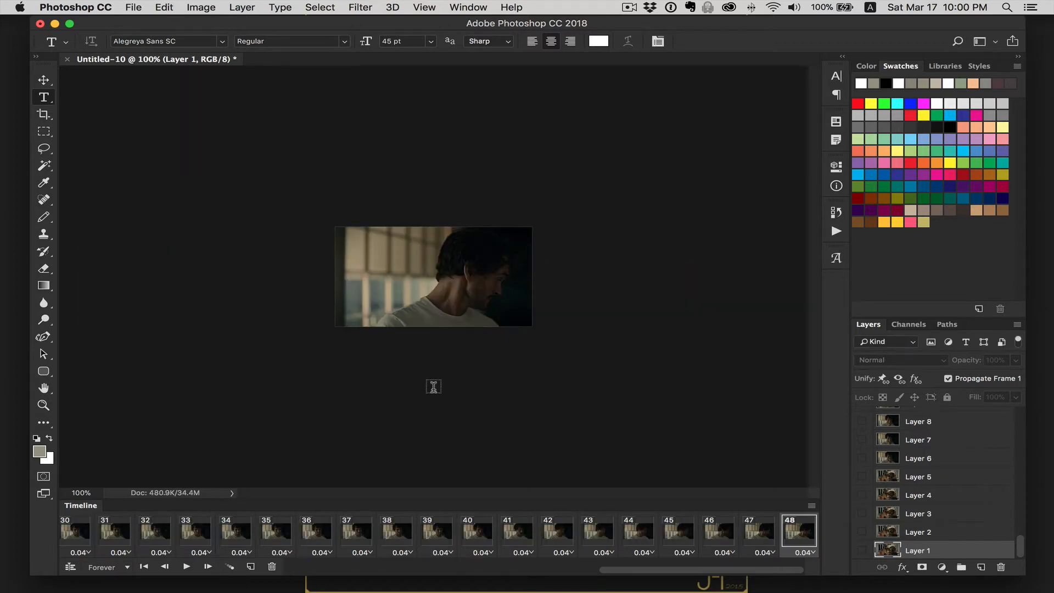
Preview the animation as a GIF in the Chrome browser through Save for Web, and return to the document without saving a file.
{"action": "left_click", "coordinate": [133, 8]}
{"action": "mouse_move", "coordinate": [184, 177]}
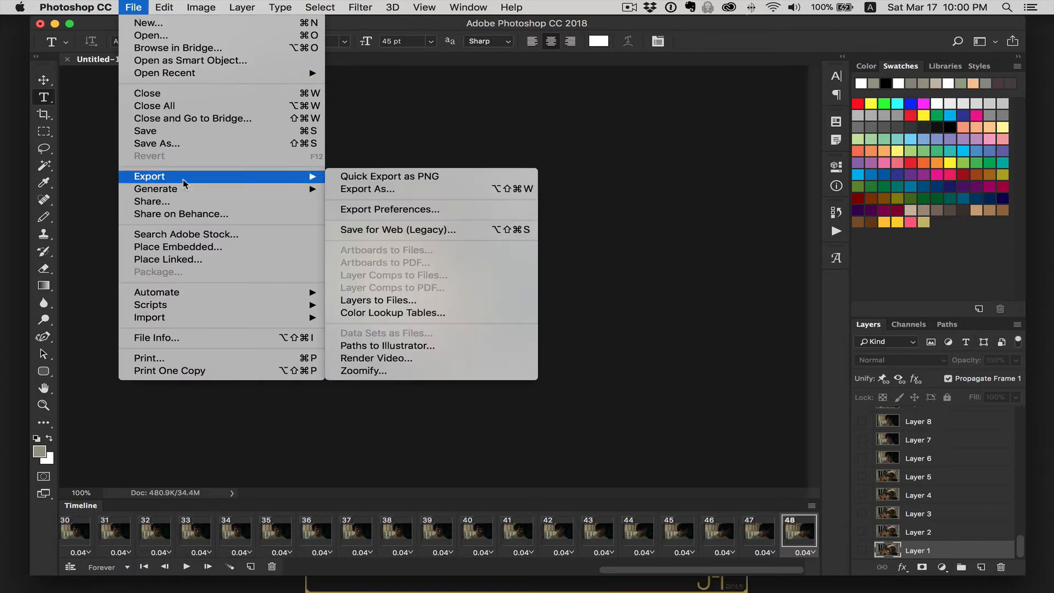
{"action": "left_click", "coordinate": [423, 235]}
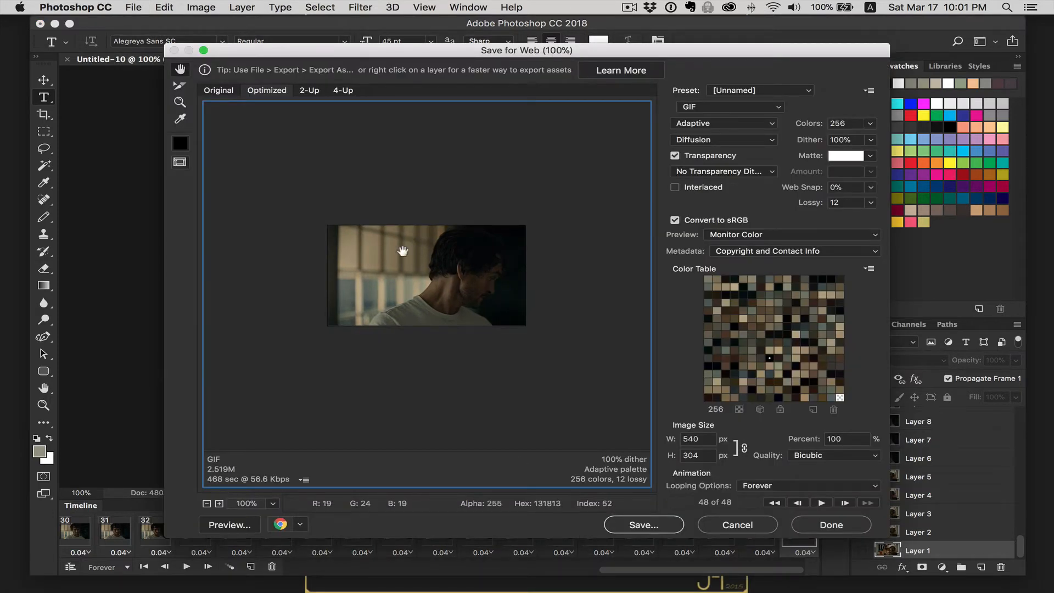
{"action": "left_click", "coordinate": [225, 527]}
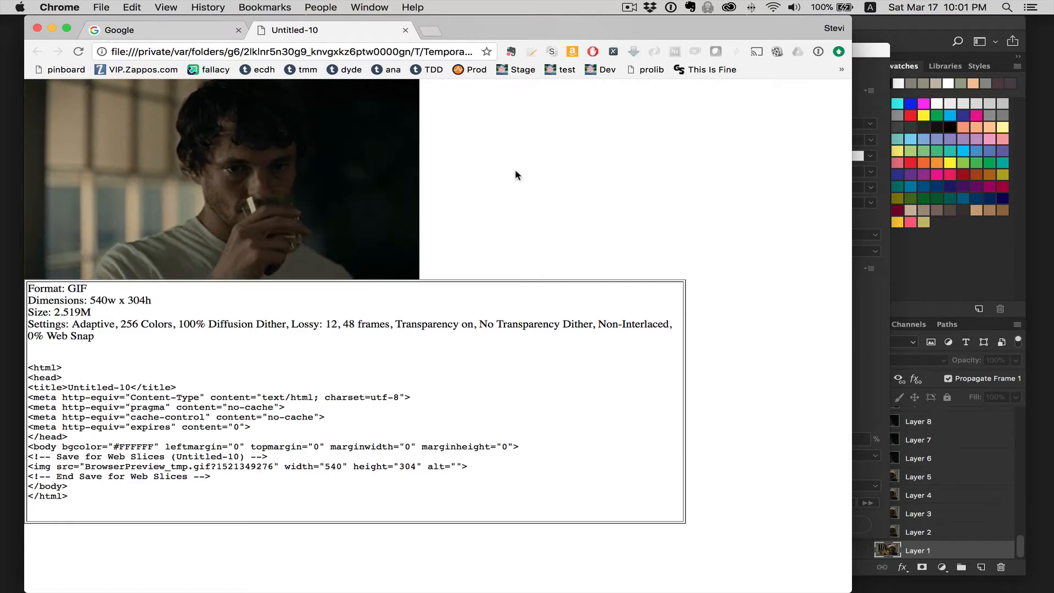
{"action": "key", "text": "super+Tab"}
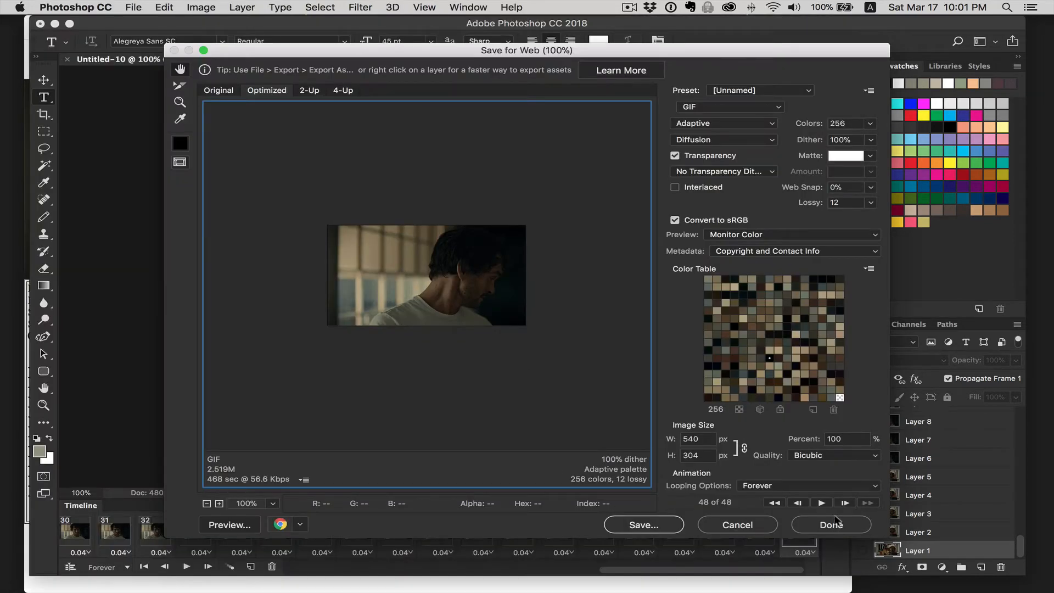
{"action": "left_click", "coordinate": [820, 526]}
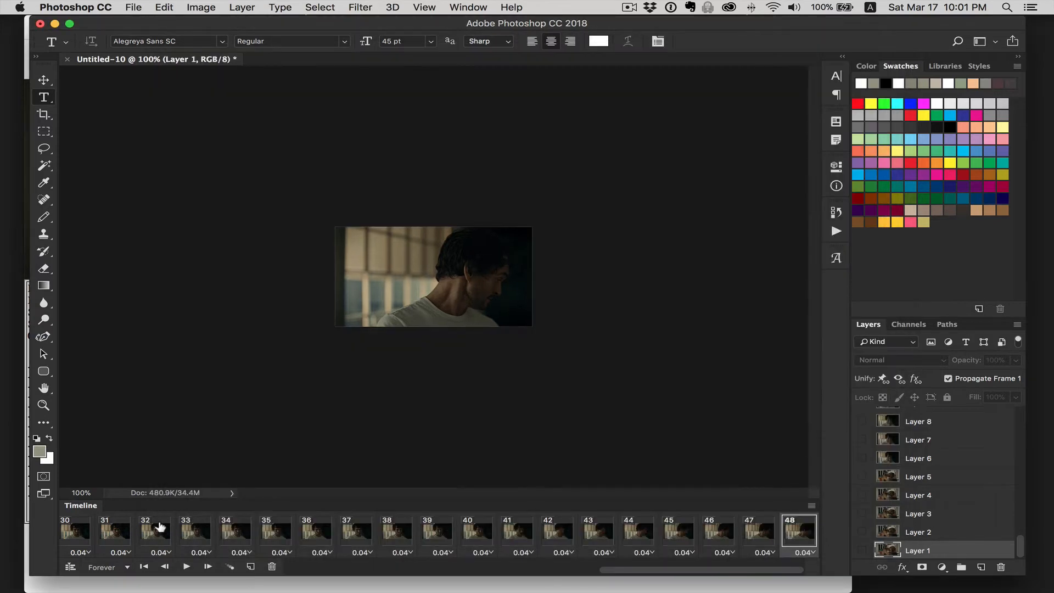
Select all animation frames and set their delay to 0.1 seconds.
{"action": "scroll", "coordinate": [125, 537], "scroll_direction": "left", "scroll_amount": 2}
{"action": "scroll", "coordinate": [125, 537], "scroll_direction": "left", "scroll_amount": 4}
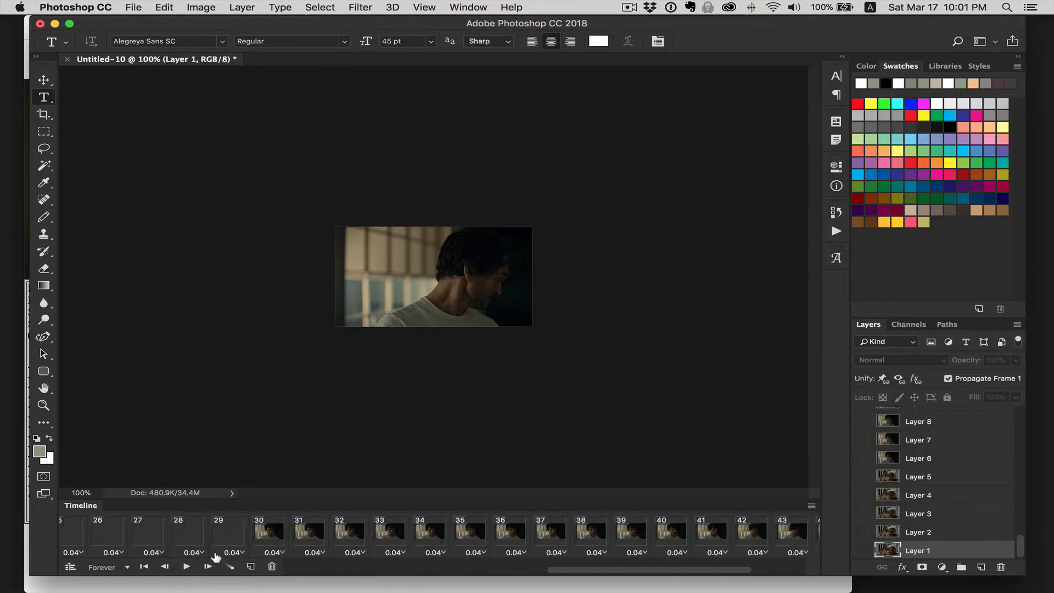
{"action": "left_click", "coordinate": [812, 507]}
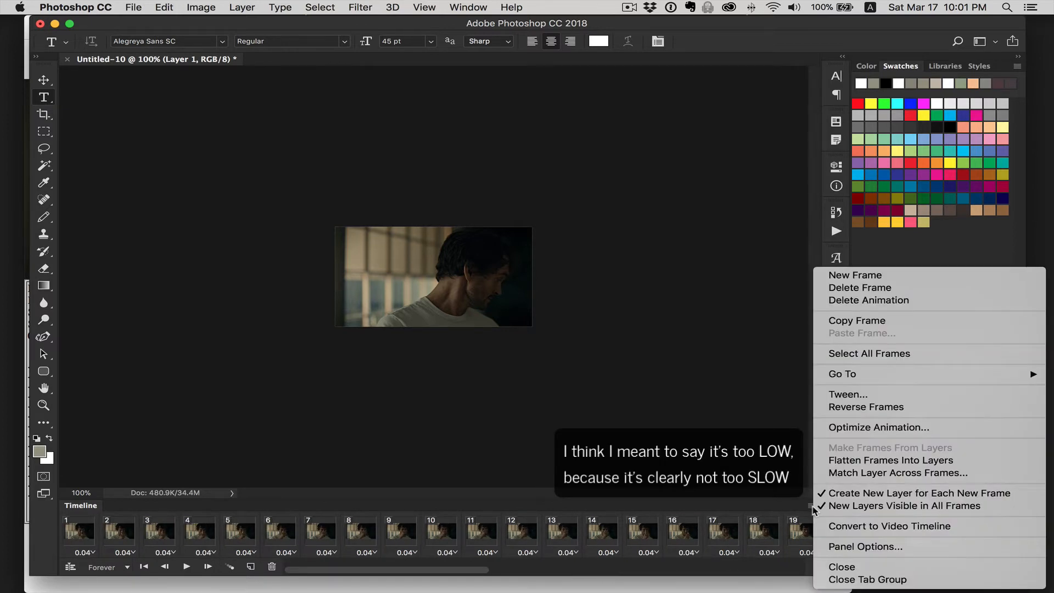
{"action": "left_click", "coordinate": [865, 353]}
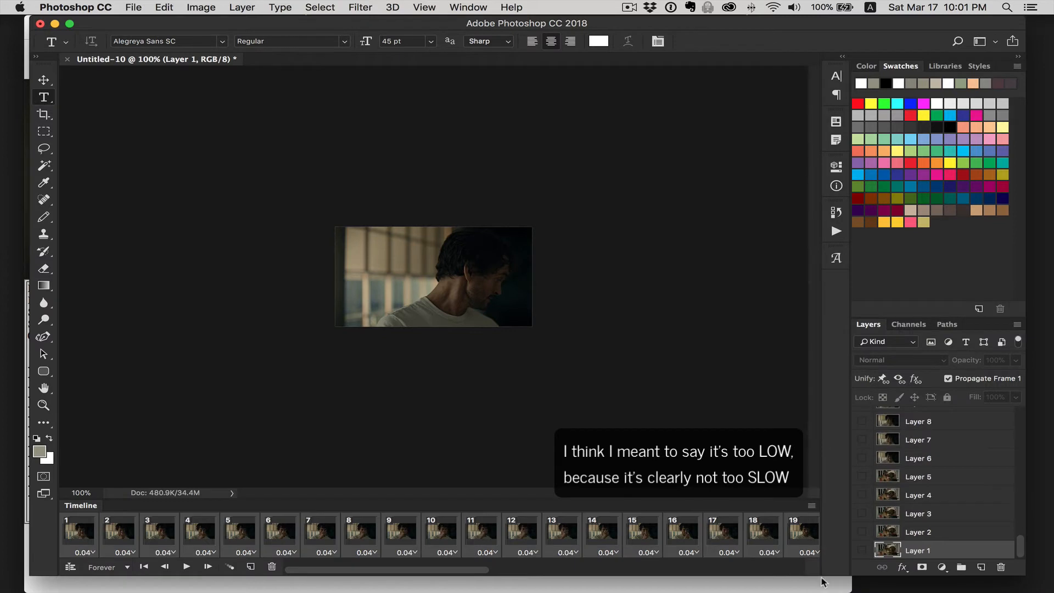
{"action": "left_click", "coordinate": [806, 553]}
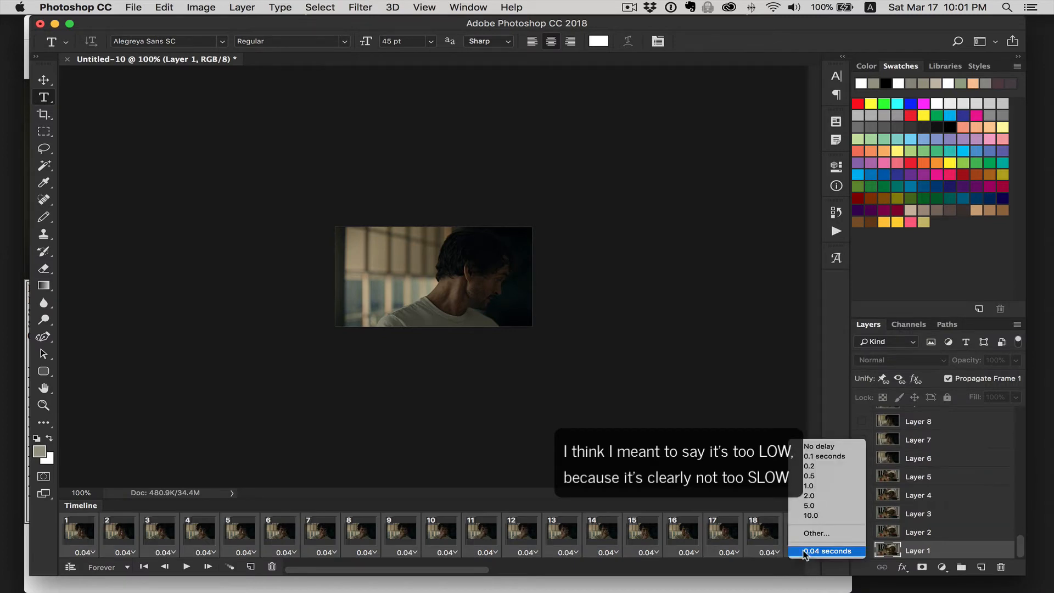
{"action": "left_click", "coordinate": [818, 457]}
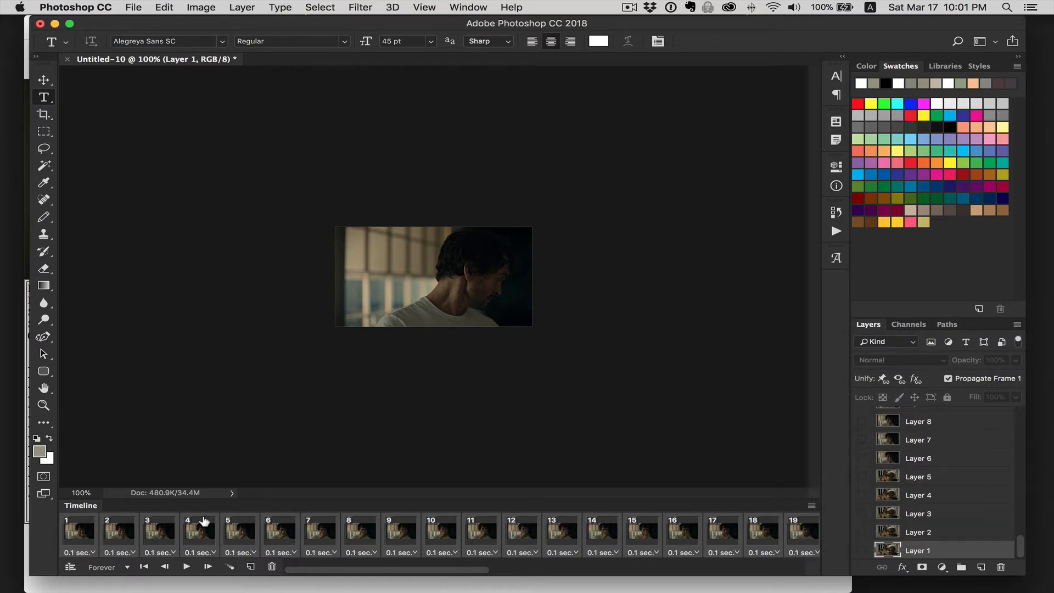
Preview the retimed GIF in Chrome, close the older preview page, and return to the document without saving a file.
{"action": "key", "text": "super+alt+shift+s"}
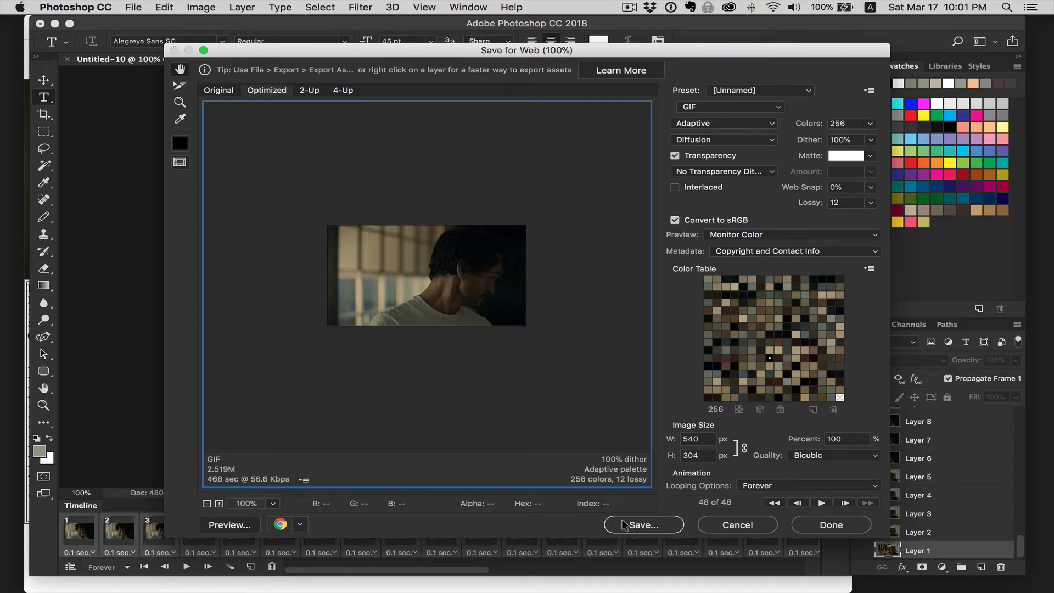
{"action": "left_click", "coordinate": [244, 527]}
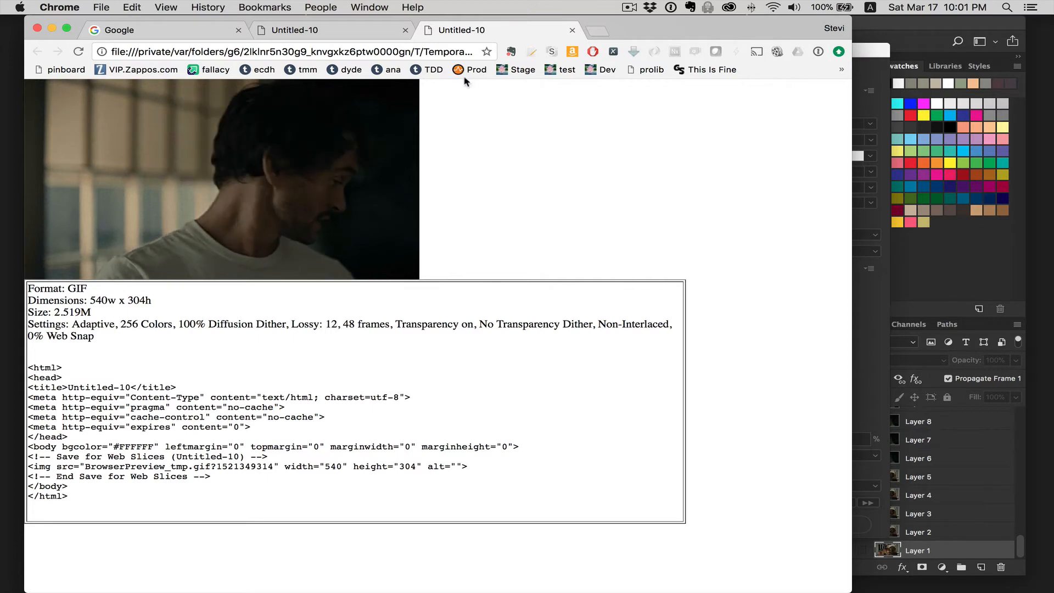
{"action": "left_click", "coordinate": [405, 30]}
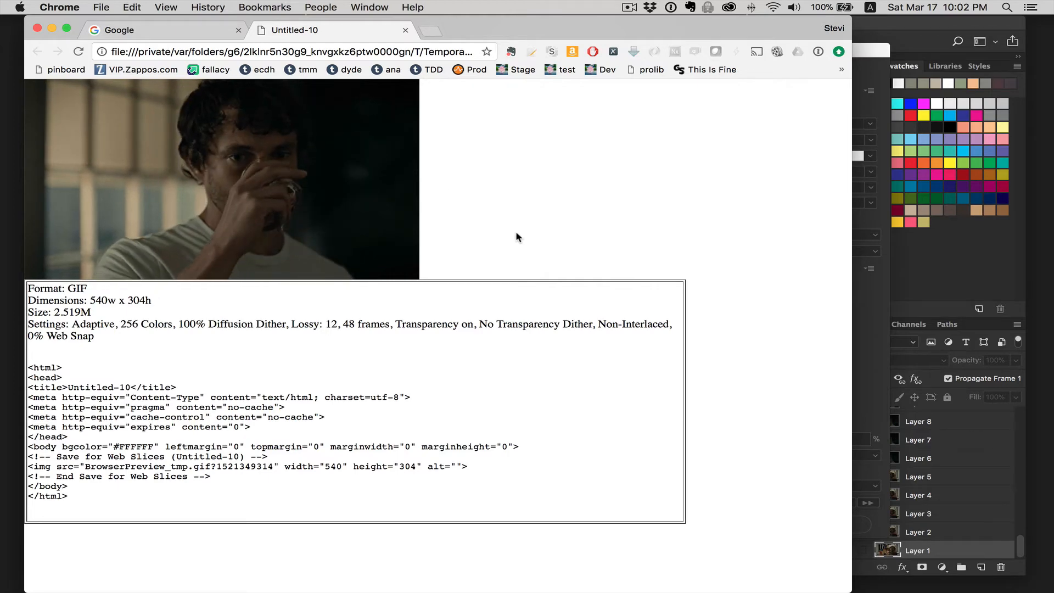
{"action": "key", "text": "super+Tab"}
{"action": "left_click", "coordinate": [831, 525]}
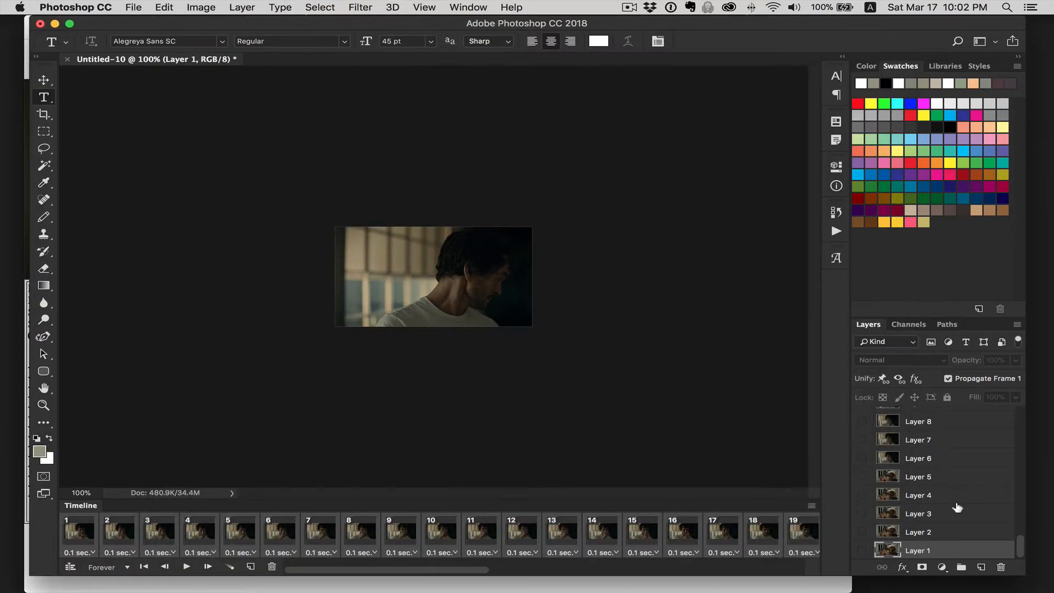
Select the topmost layer, Layer 55, in the layer stack.
{"action": "scroll", "coordinate": [949, 456], "scroll_direction": "up", "scroll_amount": 10}
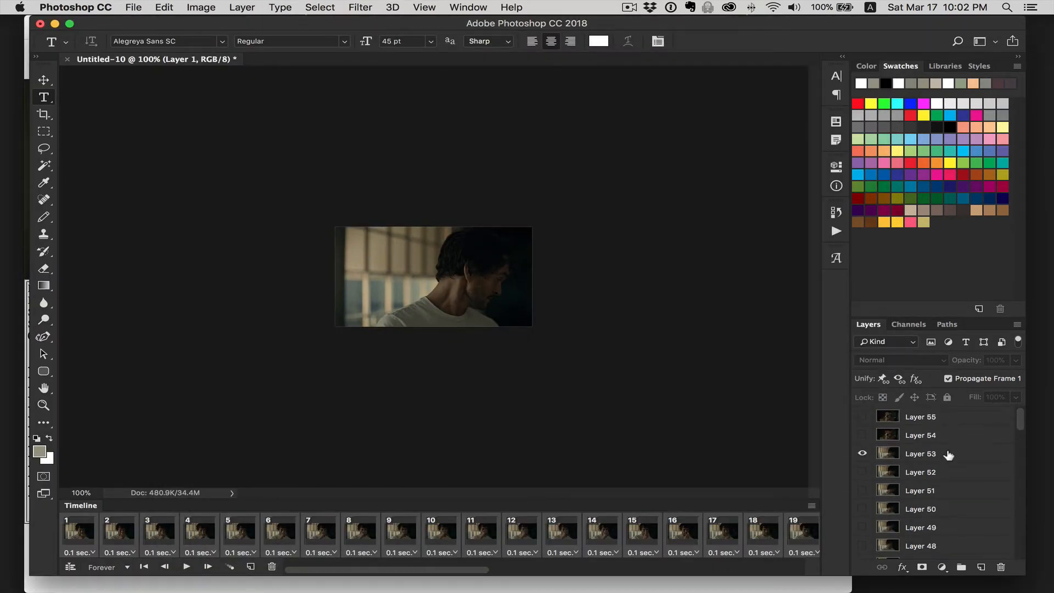
{"action": "left_click", "coordinate": [937, 417]}
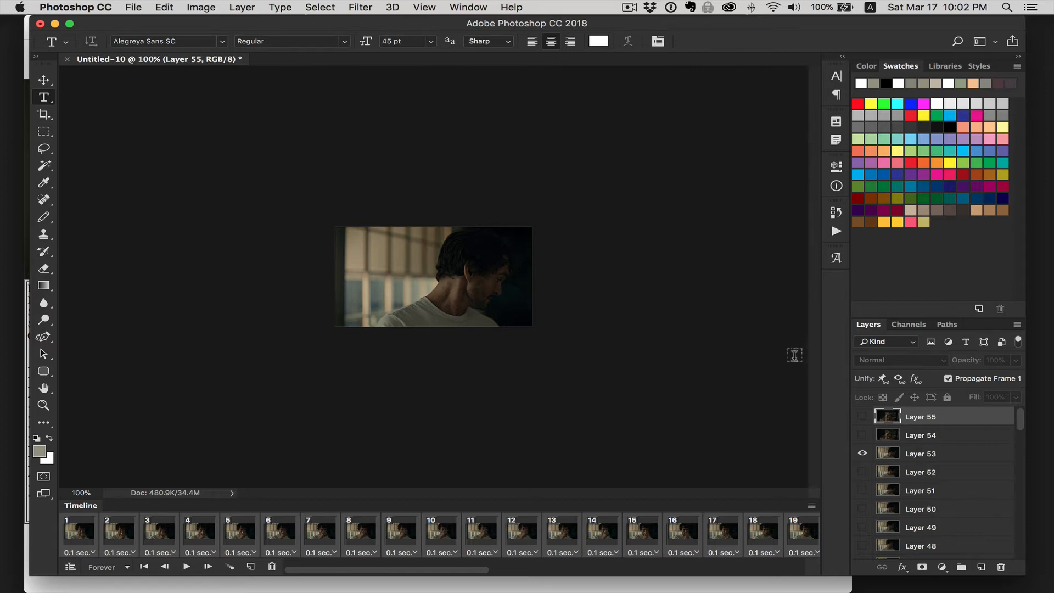
{"action": "left_click", "coordinate": [942, 567]}
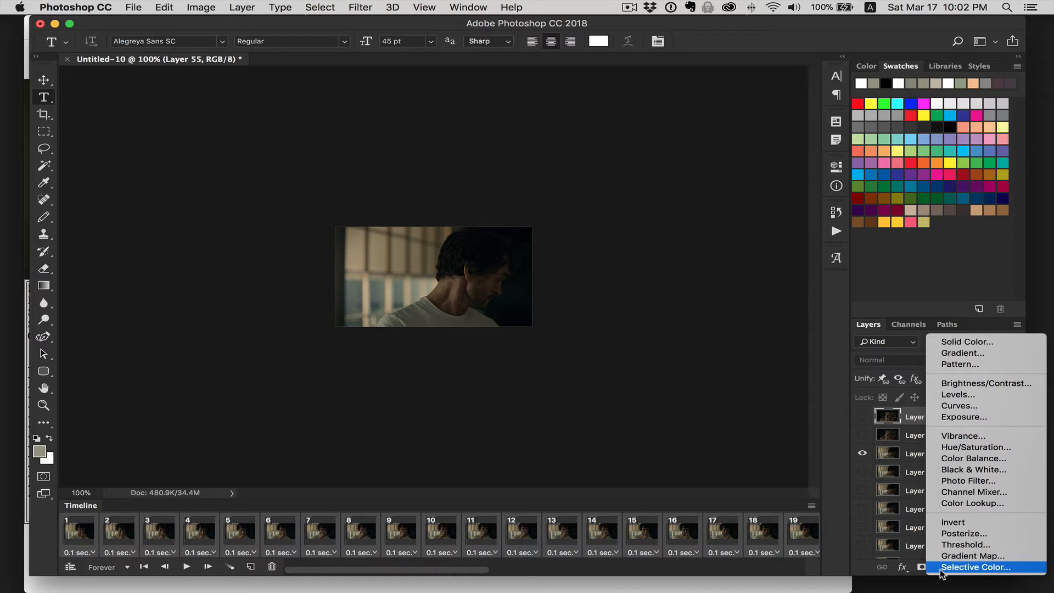
{"action": "left_click", "coordinate": [783, 423]}
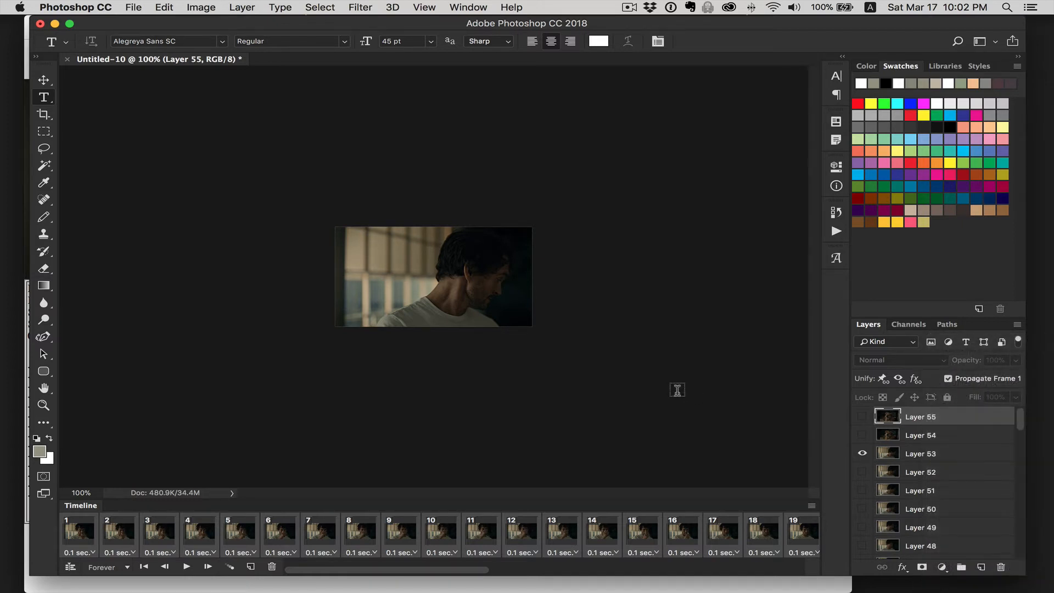
Sample a gray pixel from the shoulder edge of the man's white T-shirt as the foreground color with the Eyedropper.
{"action": "key", "text": "super+equal"}
{"action": "key", "text": "super+equal"}
{"action": "key", "text": "super+equal"}
{"action": "key", "text": "super+equal"}
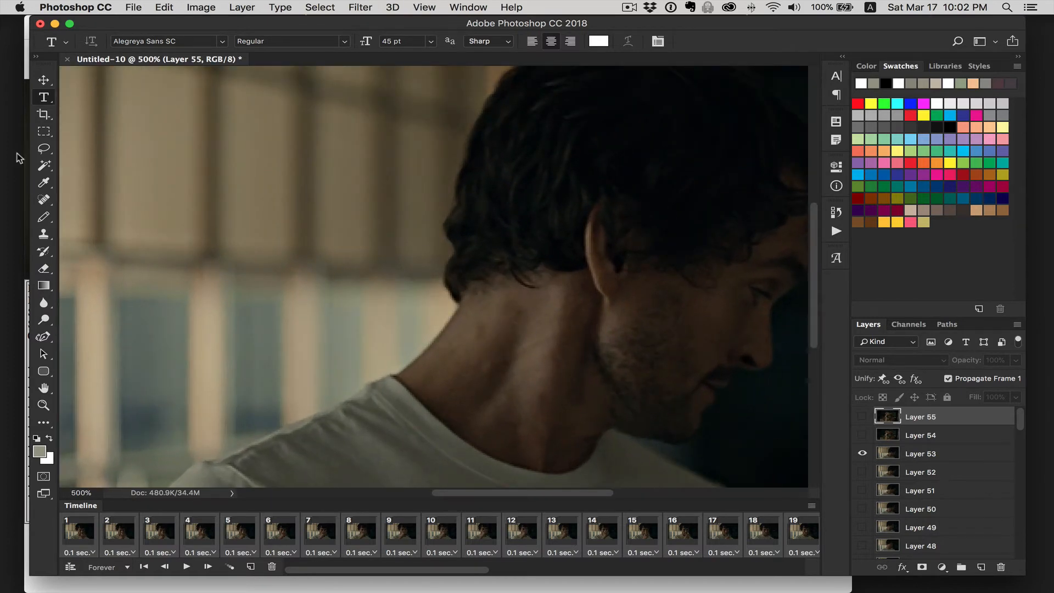
{"action": "scroll", "coordinate": [261, 321], "scroll_direction": "down", "scroll_amount": 3}
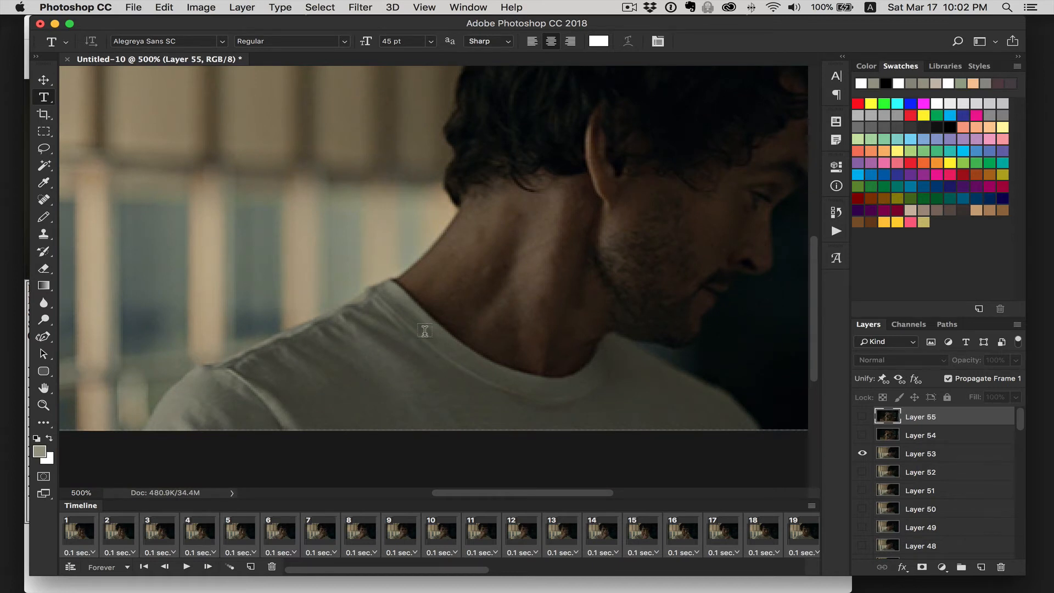
{"action": "key", "text": "super+plus"}
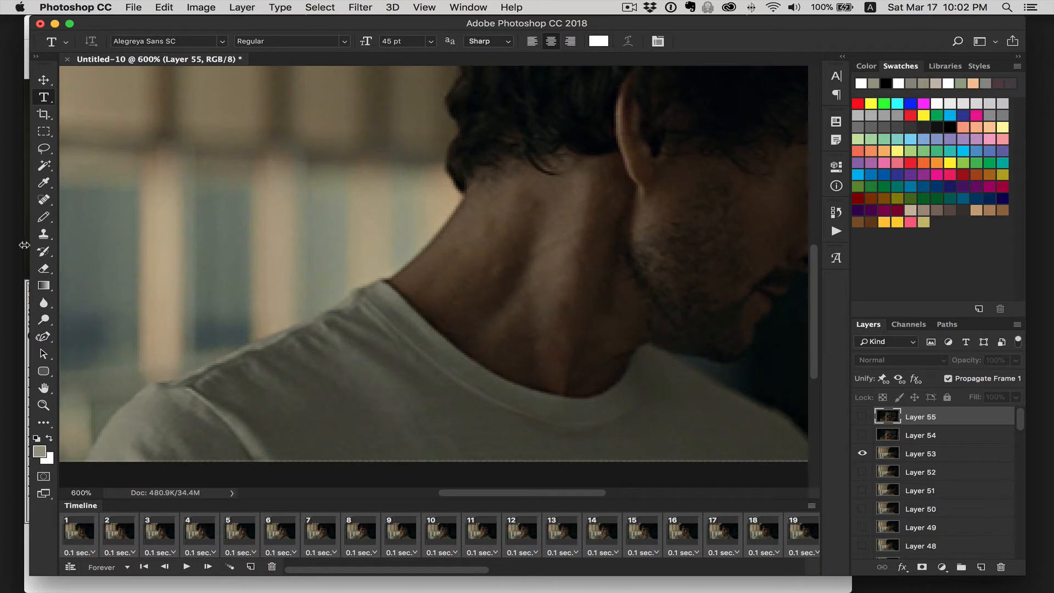
{"action": "left_click", "coordinate": [43, 184]}
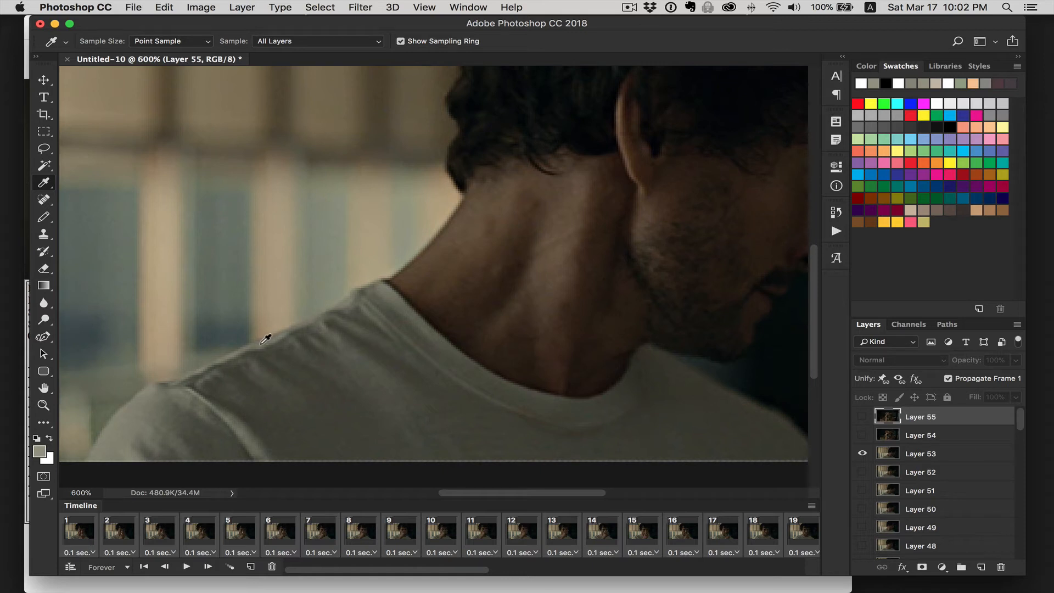
{"action": "key", "text": "super+equal"}
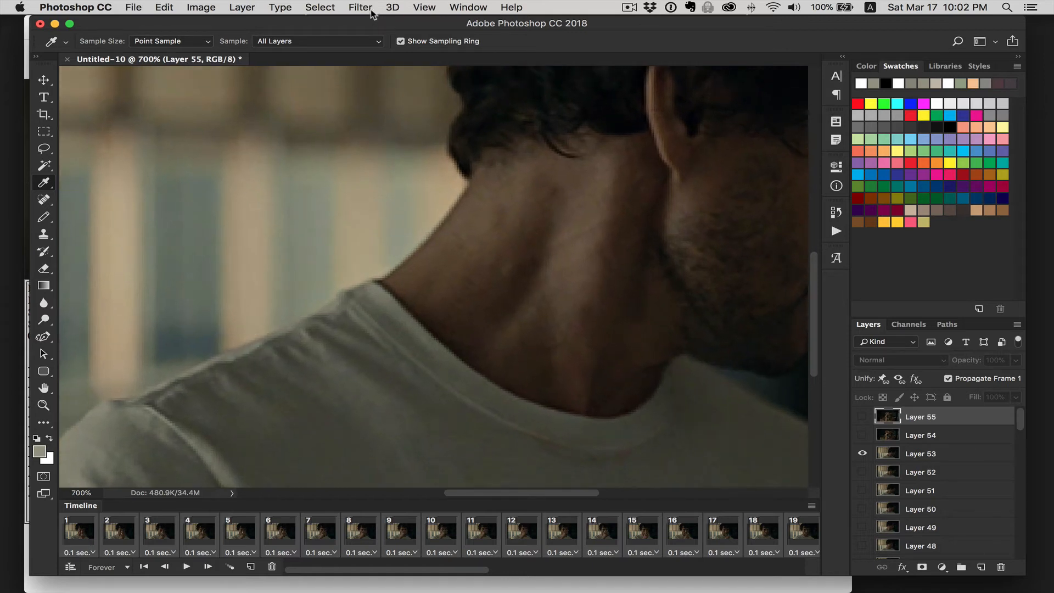
{"action": "left_click", "coordinate": [426, 7]}
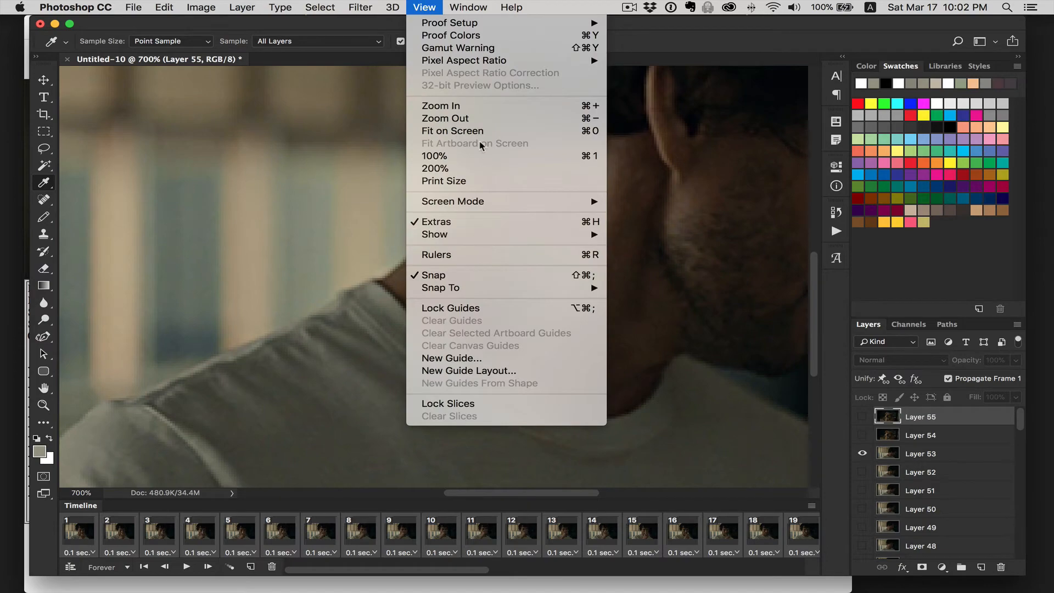
{"action": "left_click", "coordinate": [479, 105]}
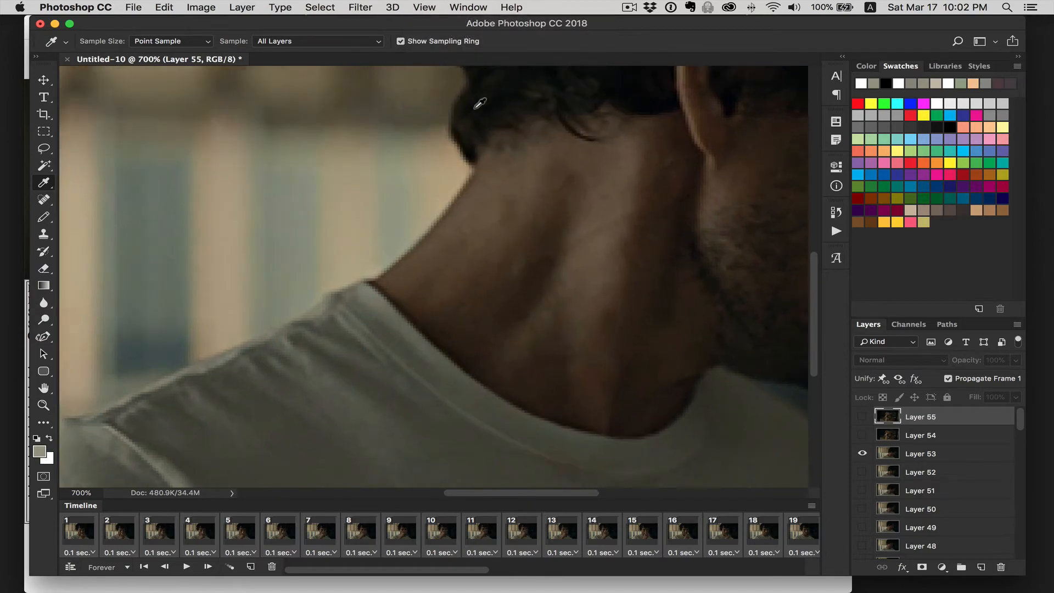
{"action": "key", "text": "super+equal"}
{"action": "key", "text": "super+equal"}
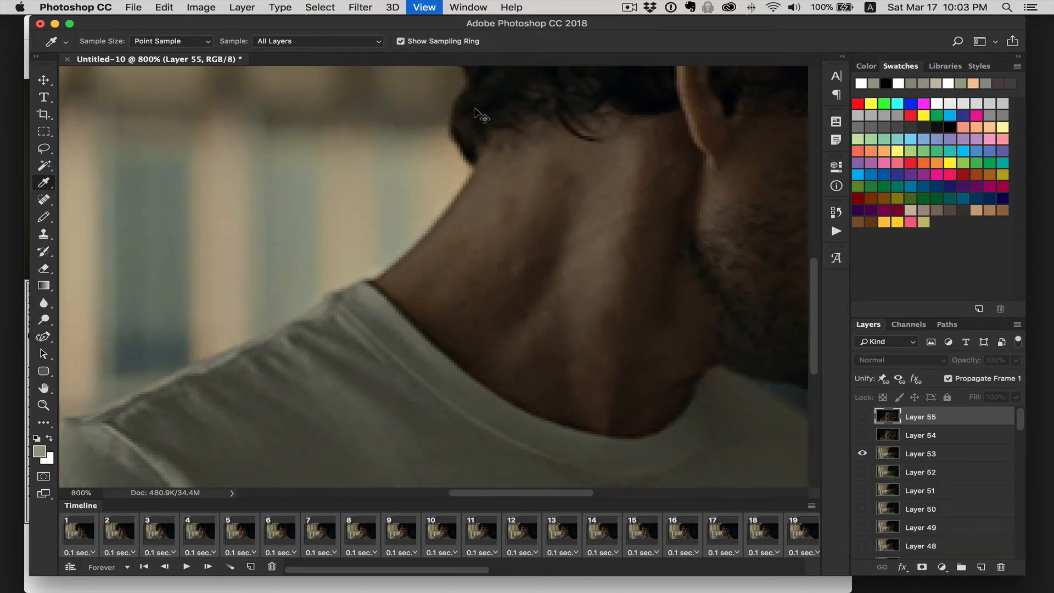
{"action": "scroll", "coordinate": [269, 265], "scroll_direction": "left", "scroll_amount": 10}
{"action": "scroll", "coordinate": [270, 265], "scroll_direction": "down", "scroll_amount": 3}
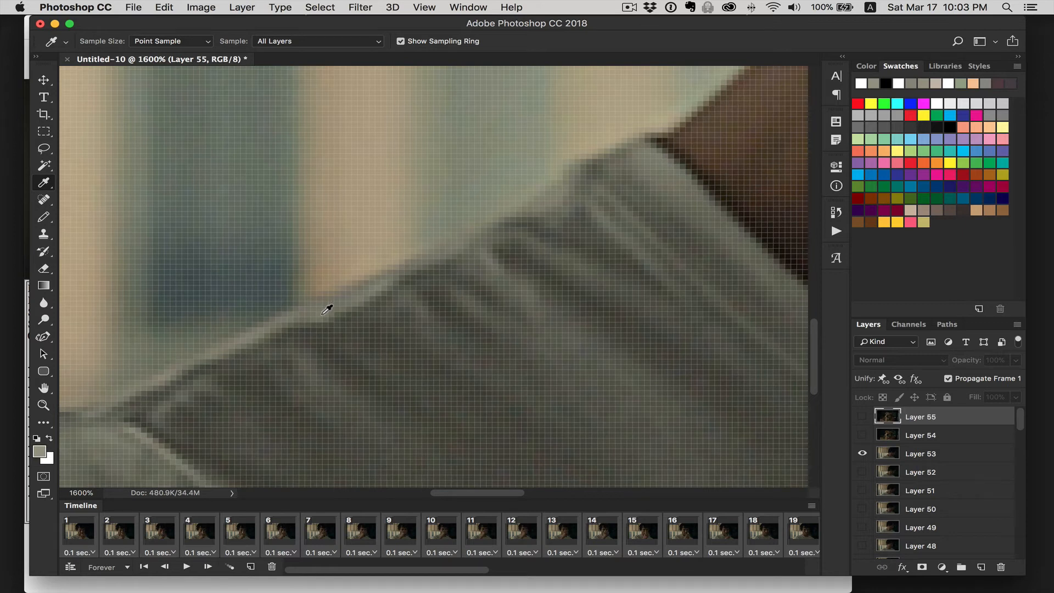
{"action": "left_click", "coordinate": [322, 315]}
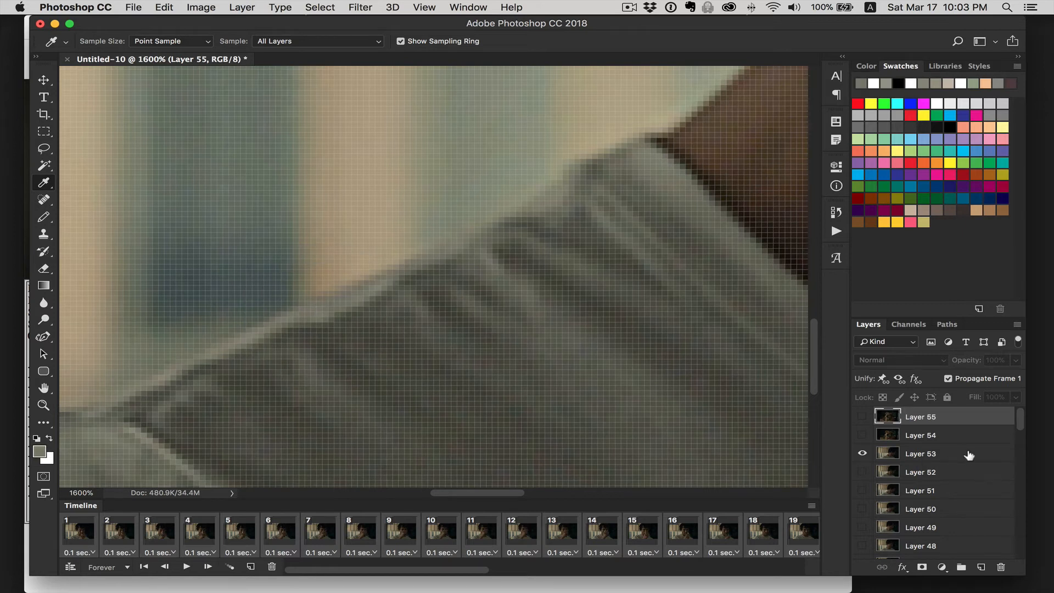
Add a Solid Color fill layer in the sampled gray above Layer 55 and set its blend mode to Divide.
{"action": "left_click", "coordinate": [942, 567]}
{"action": "left_click", "coordinate": [967, 342]}
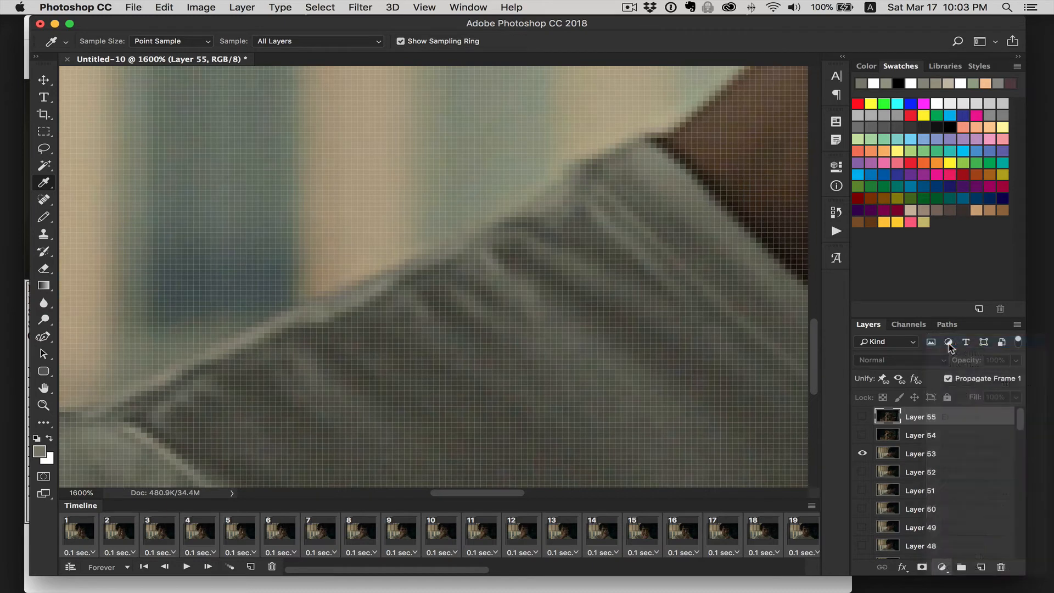
{"action": "left_click", "coordinate": [899, 257]}
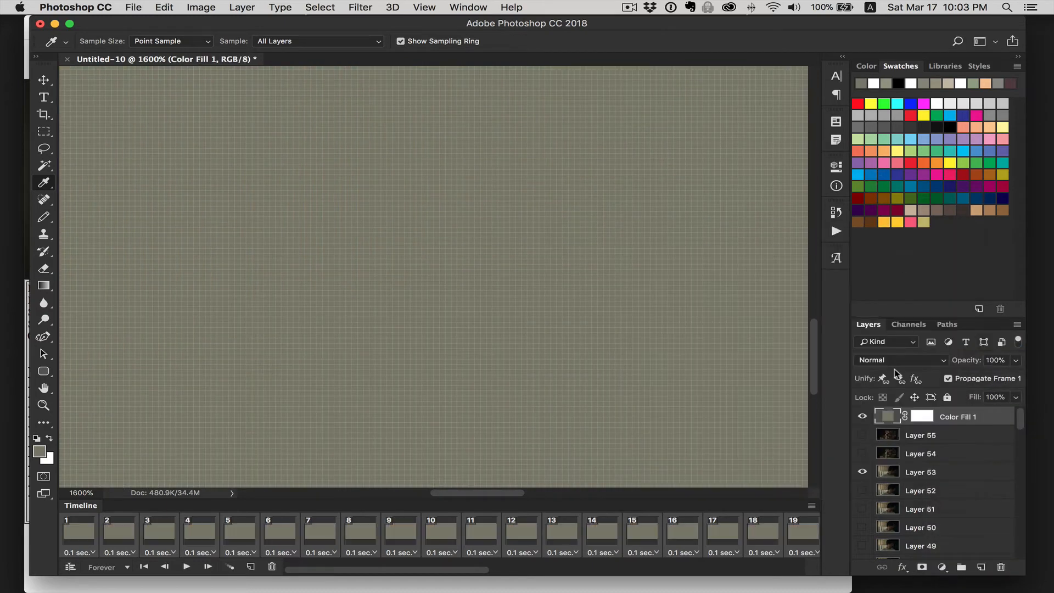
{"action": "left_click", "coordinate": [892, 361]}
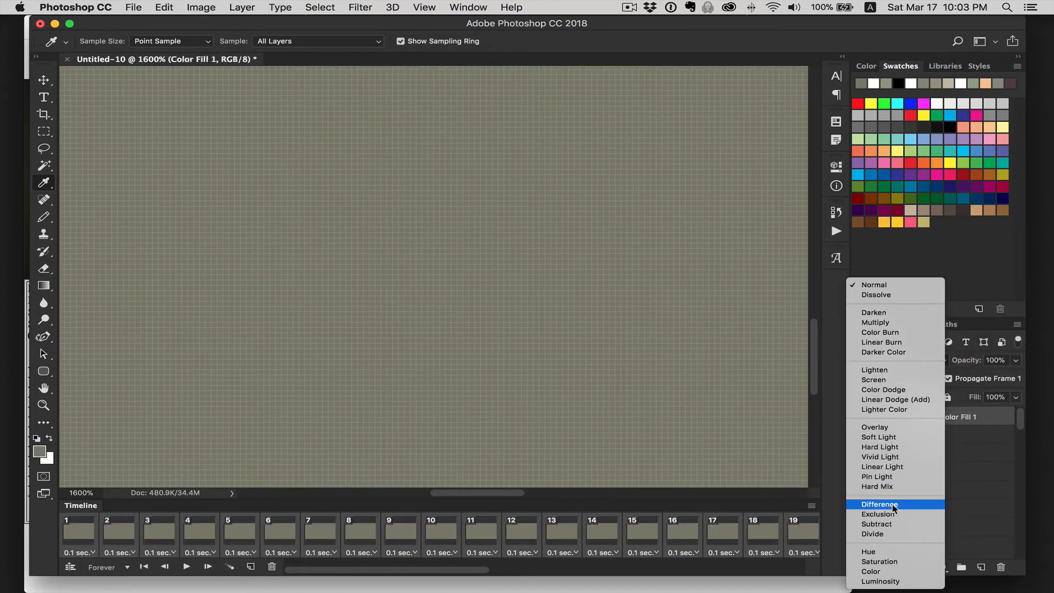
{"action": "left_click", "coordinate": [894, 534]}
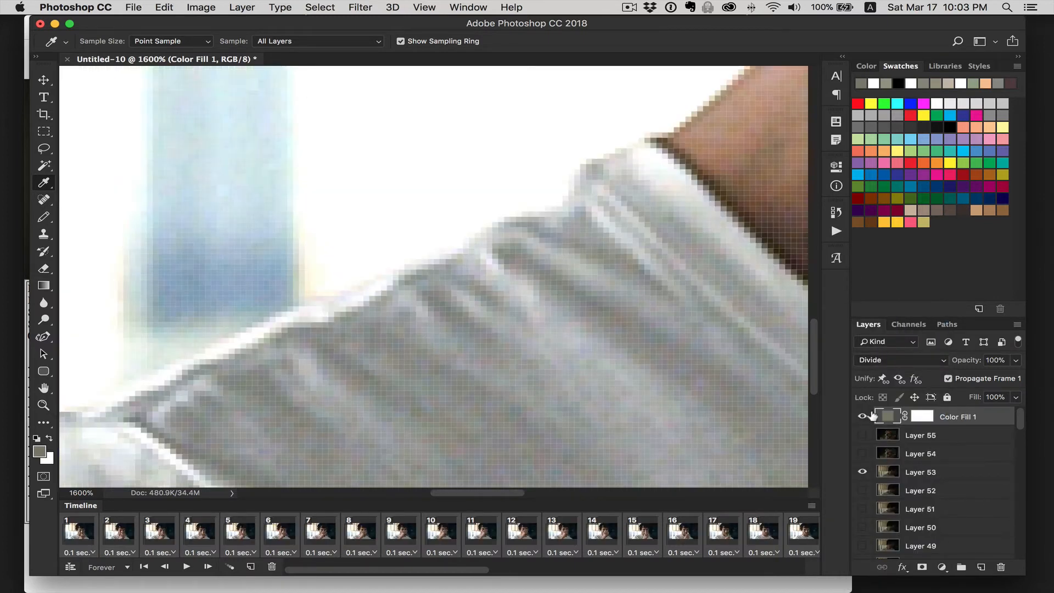
Play the color-corrected animation at 200% zoom, stop it, and return to the first frame.
{"action": "scroll", "coordinate": [936, 477], "scroll_direction": "down", "scroll_amount": 10}
{"action": "scroll", "coordinate": [938, 479], "scroll_direction": "up", "scroll_amount": 10}
{"action": "key", "text": "super+1"}
{"action": "key", "text": "super+equal"}
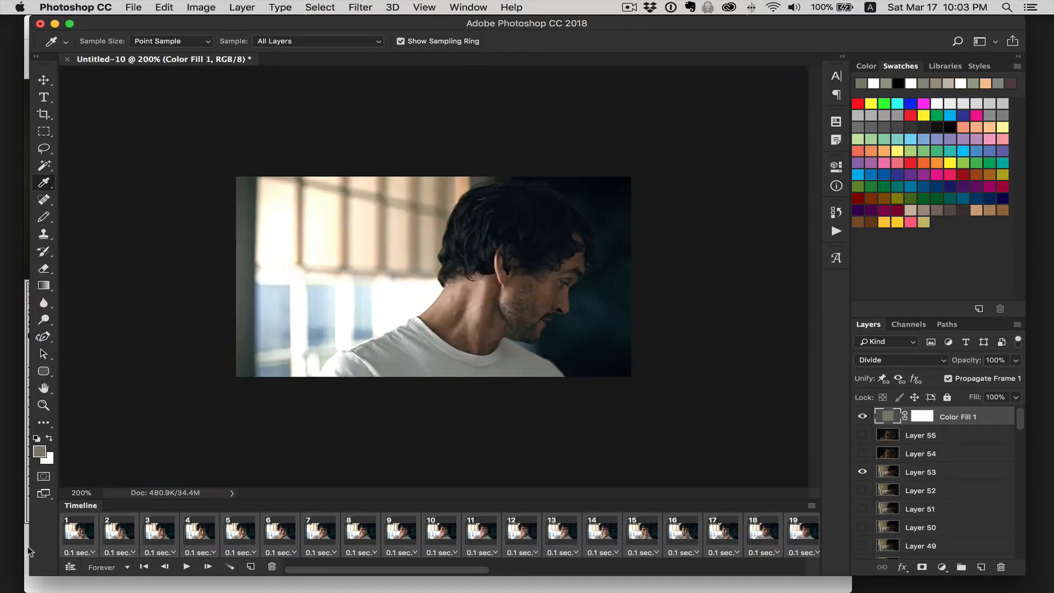
{"action": "left_click", "coordinate": [187, 567]}
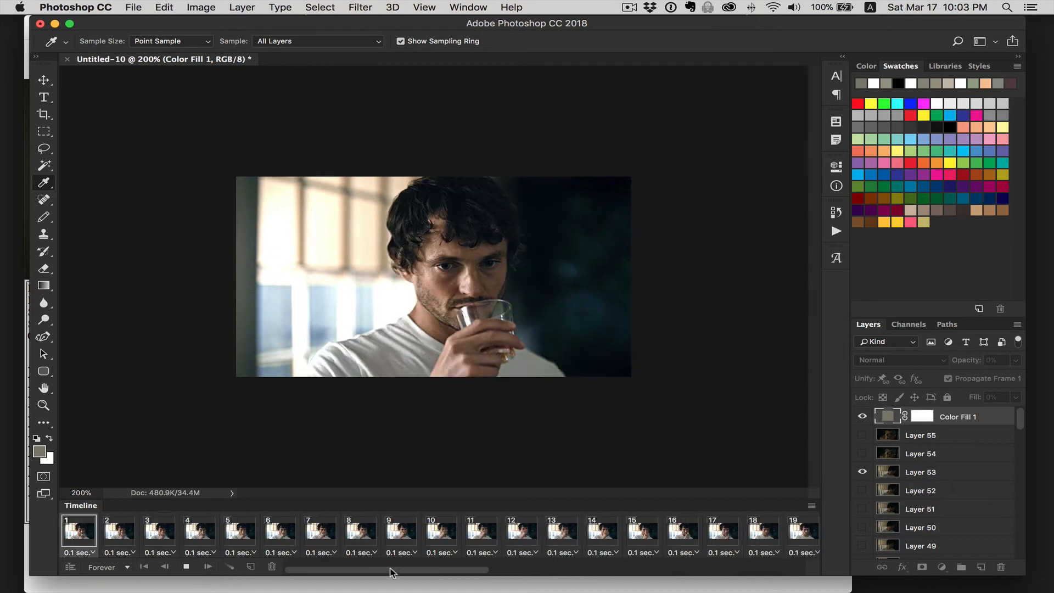
{"action": "left_click", "coordinate": [186, 567]}
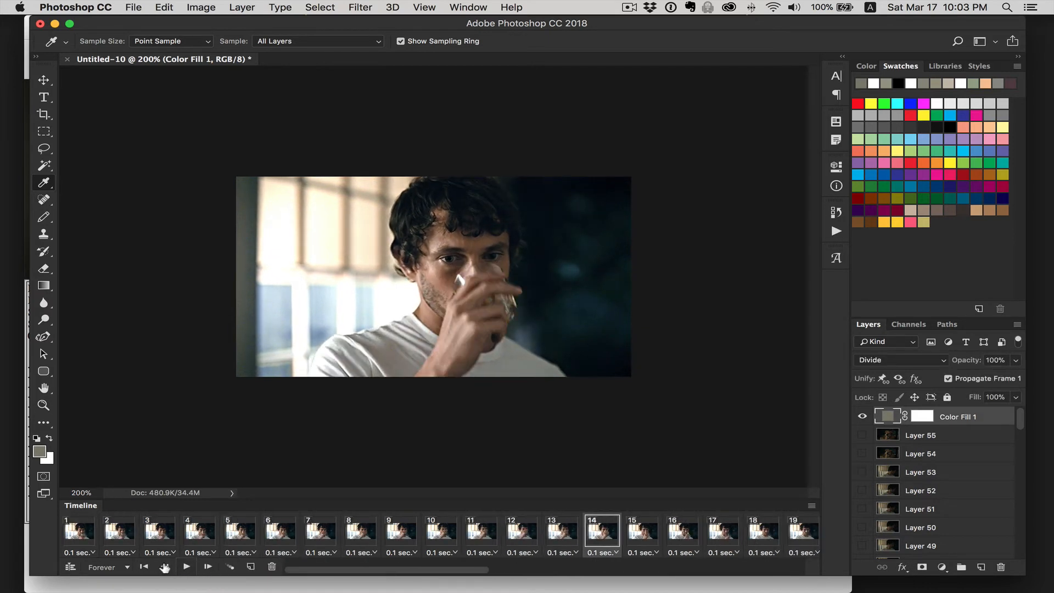
{"action": "left_click", "coordinate": [143, 567]}
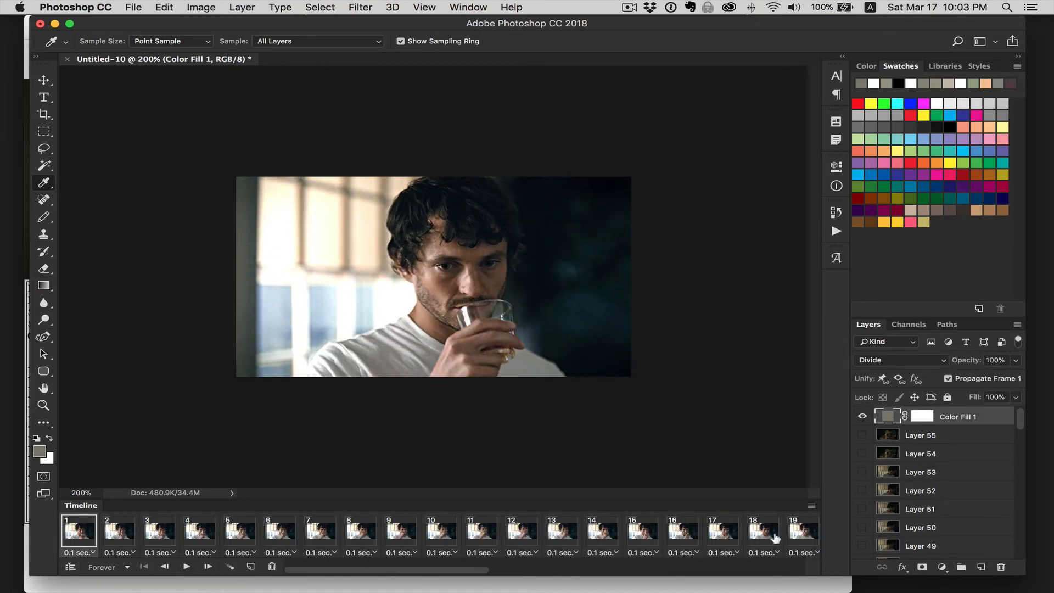
Add a Curves adjustment layer above the color fill and apply the automatic correction.
{"action": "left_click", "coordinate": [943, 569]}
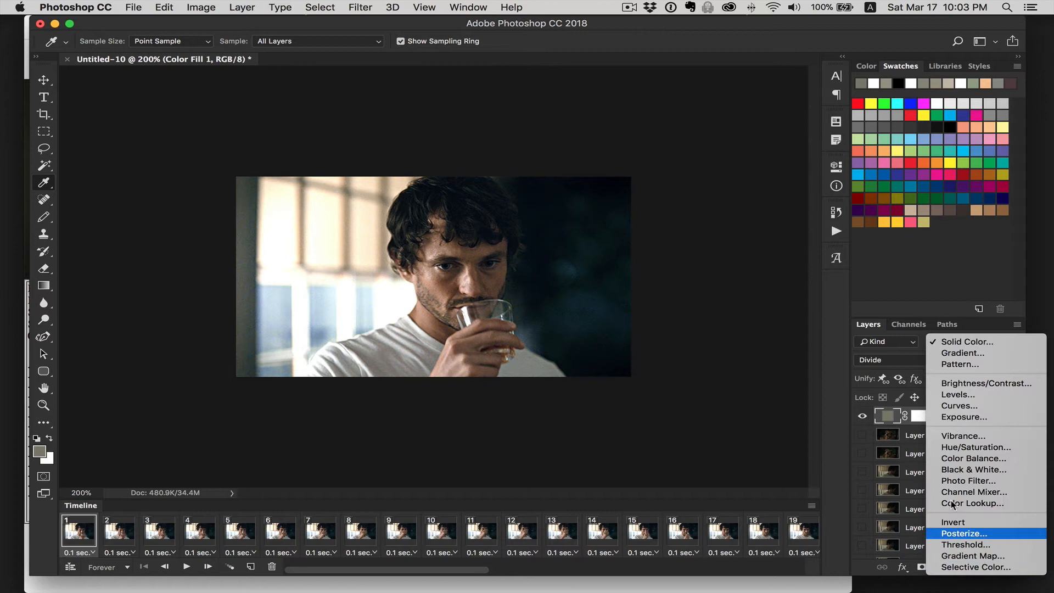
{"action": "left_click", "coordinate": [970, 409]}
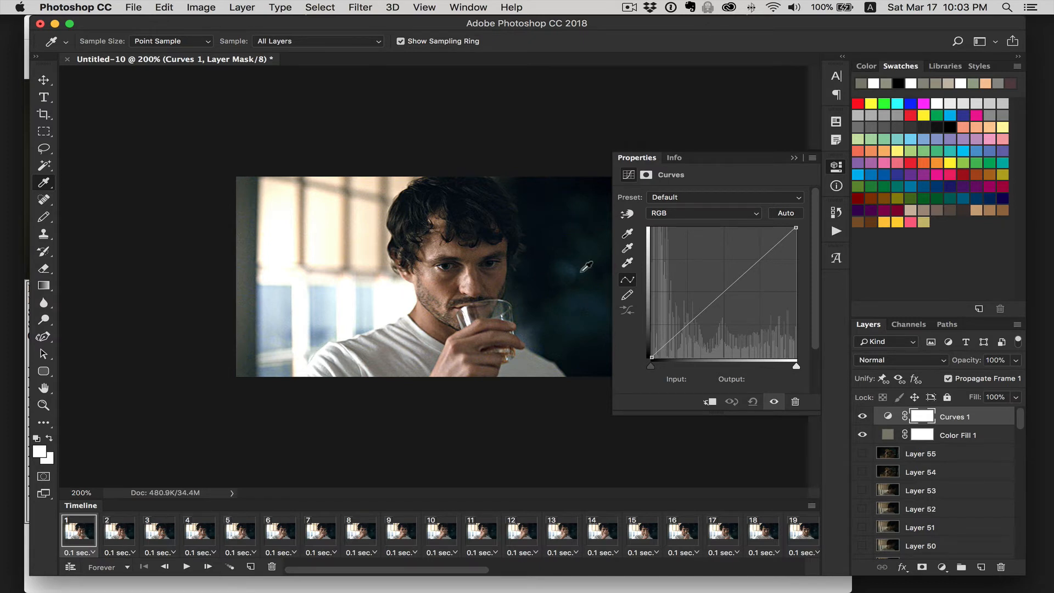
{"action": "left_click", "coordinate": [786, 213]}
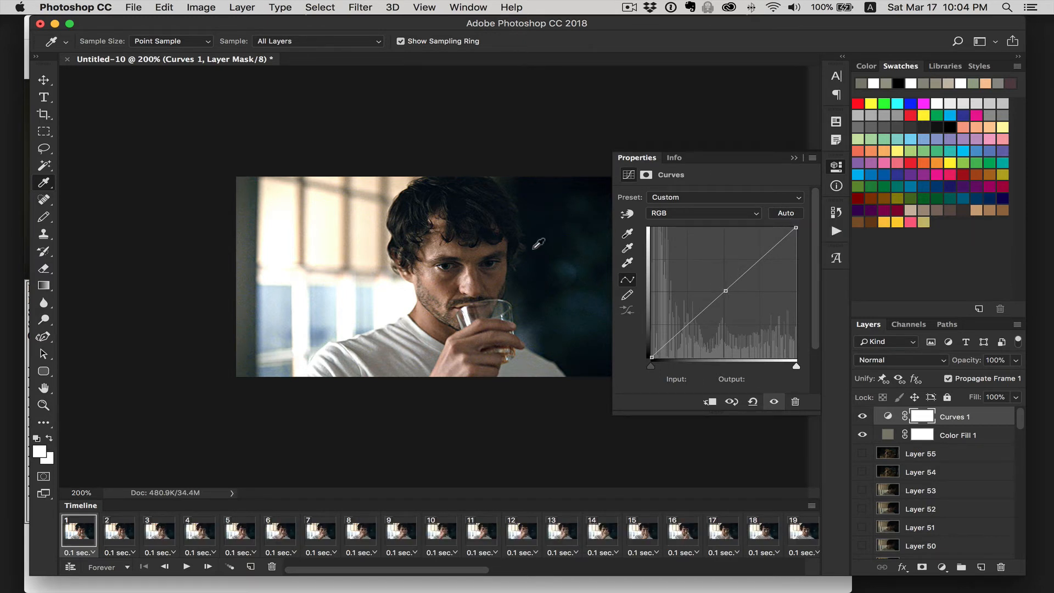
Reshape the curve with the on-image adjustment tool, lowering the brightest tones and lifting the shadow point at input 61 to output 71.
{"action": "left_click", "coordinate": [628, 215]}
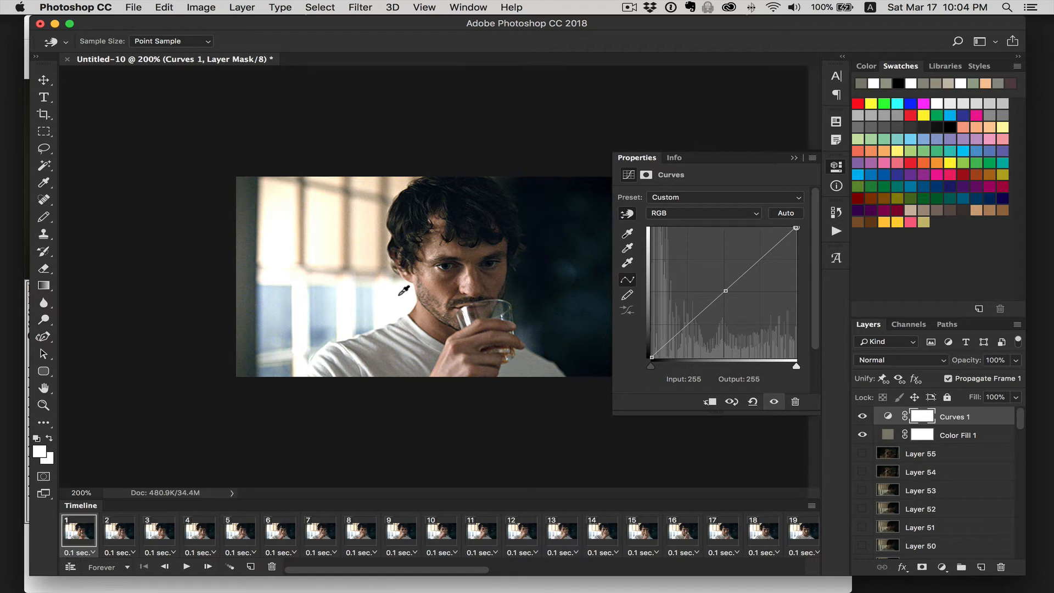
{"action": "left_click_drag", "start_coordinate": [404, 290], "coordinate": [402, 306]}
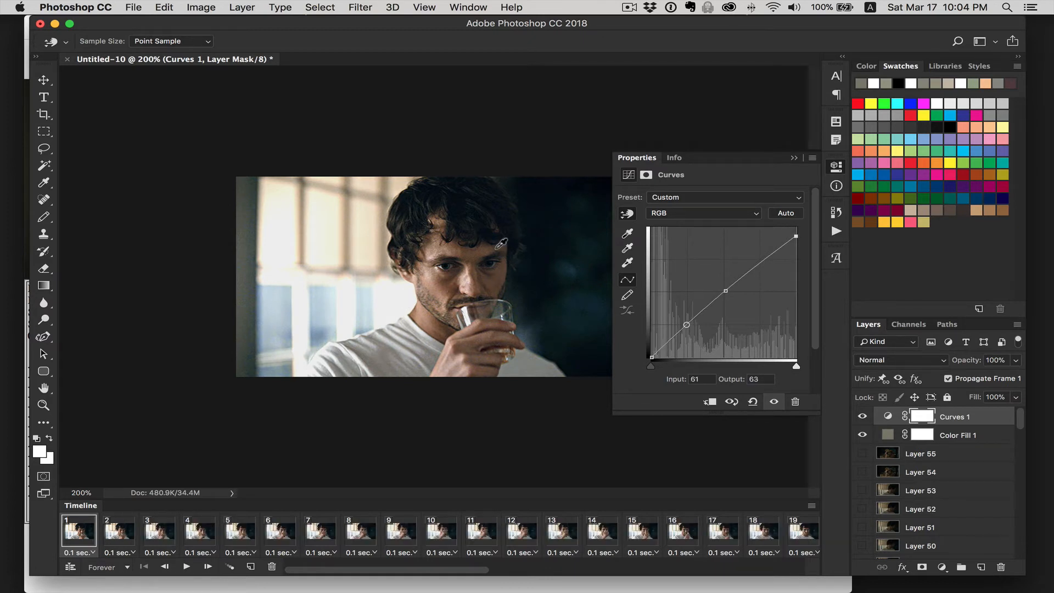
{"action": "left_click_drag", "start_coordinate": [502, 243], "coordinate": [498, 242]}
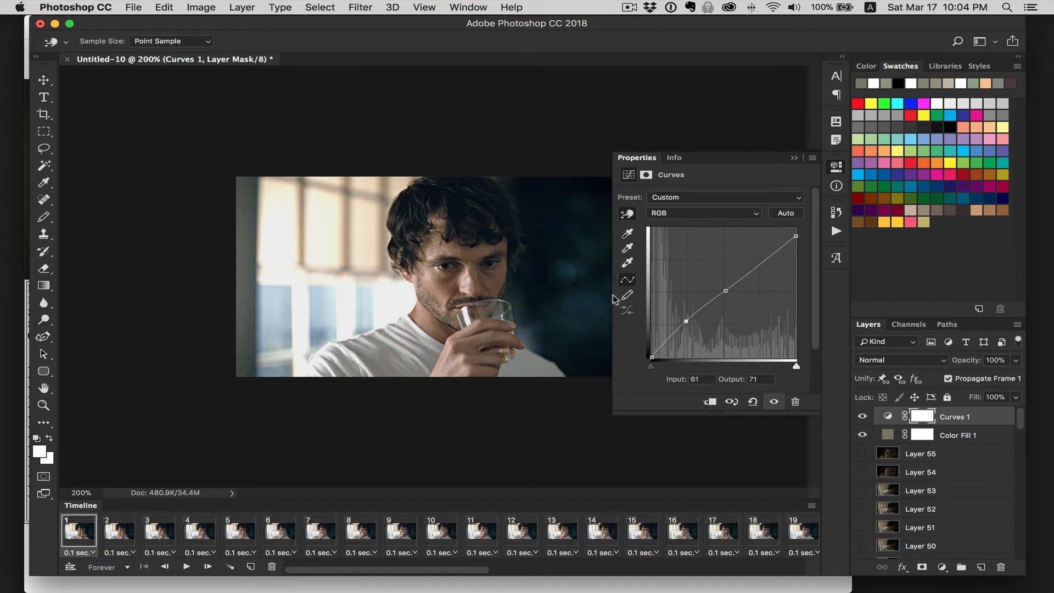
{"action": "mouse_move", "coordinate": [724, 289]}
{"action": "left_mouse_down"}
{"action": "mouse_move", "coordinate": [735, 297]}
{"action": "mouse_move", "coordinate": [717, 283]}
{"action": "mouse_move", "coordinate": [727, 290]}
{"action": "left_mouse_up"}
{"action": "left_click", "coordinate": [794, 157]}
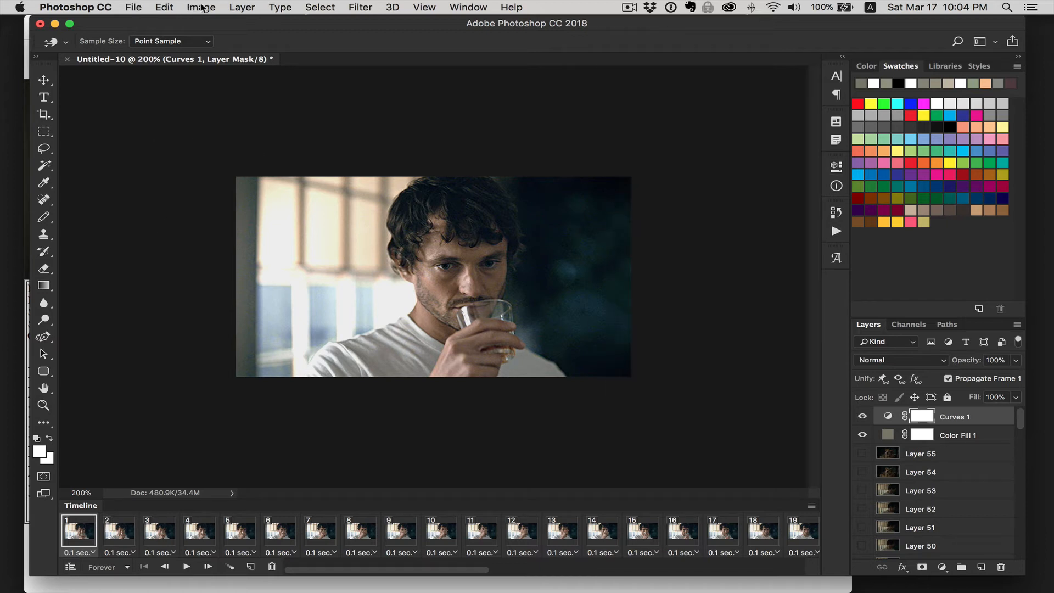
Preview the color-adjusted GIF in Chrome through Save for Web and compare it with the earlier uncorrected preview page.
{"action": "left_click", "coordinate": [127, 9]}
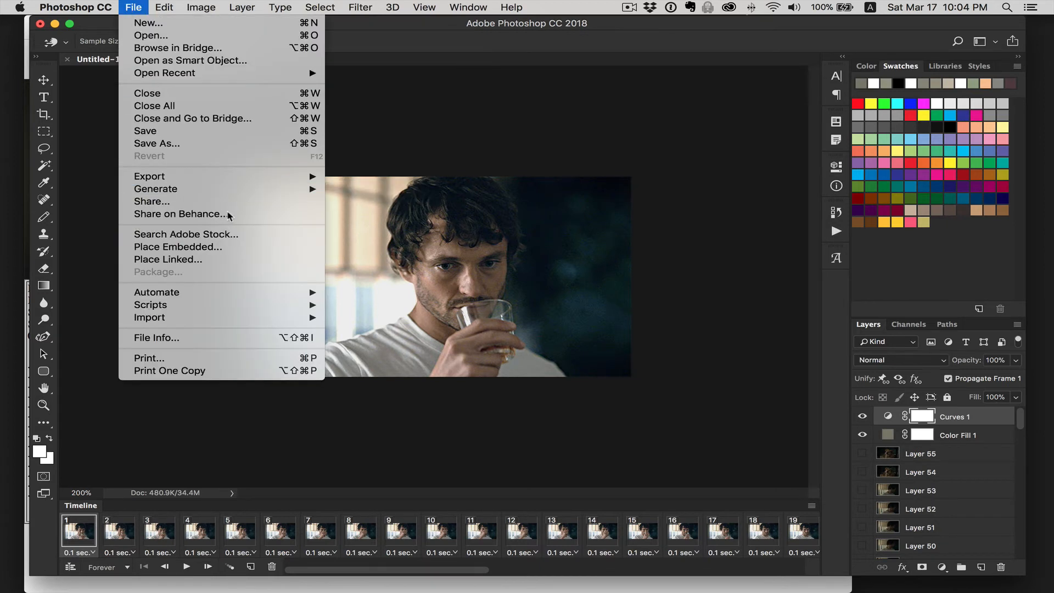
{"action": "mouse_move", "coordinate": [230, 176]}
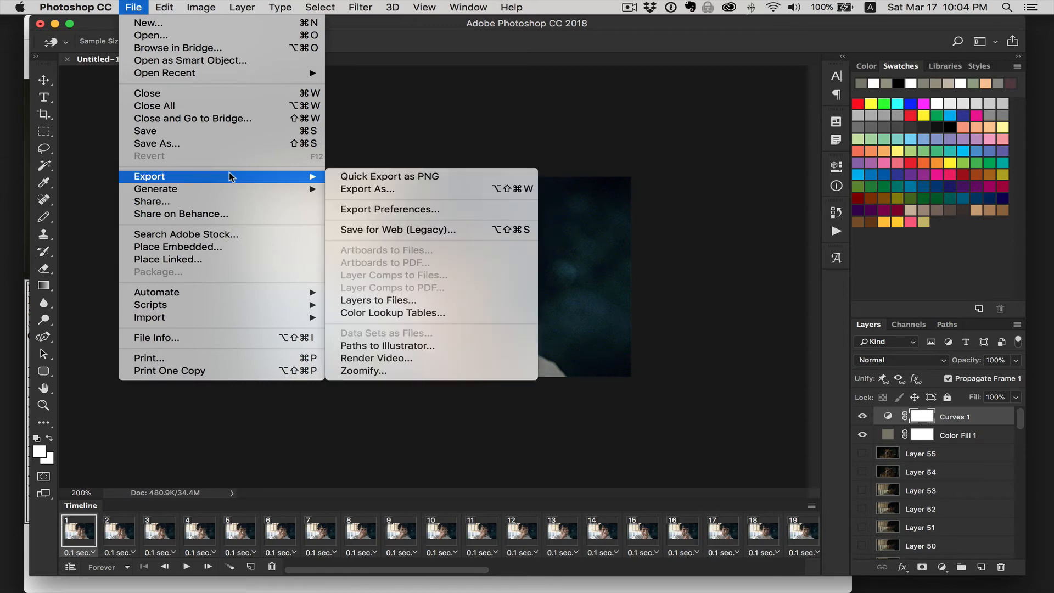
{"action": "left_click", "coordinate": [417, 231]}
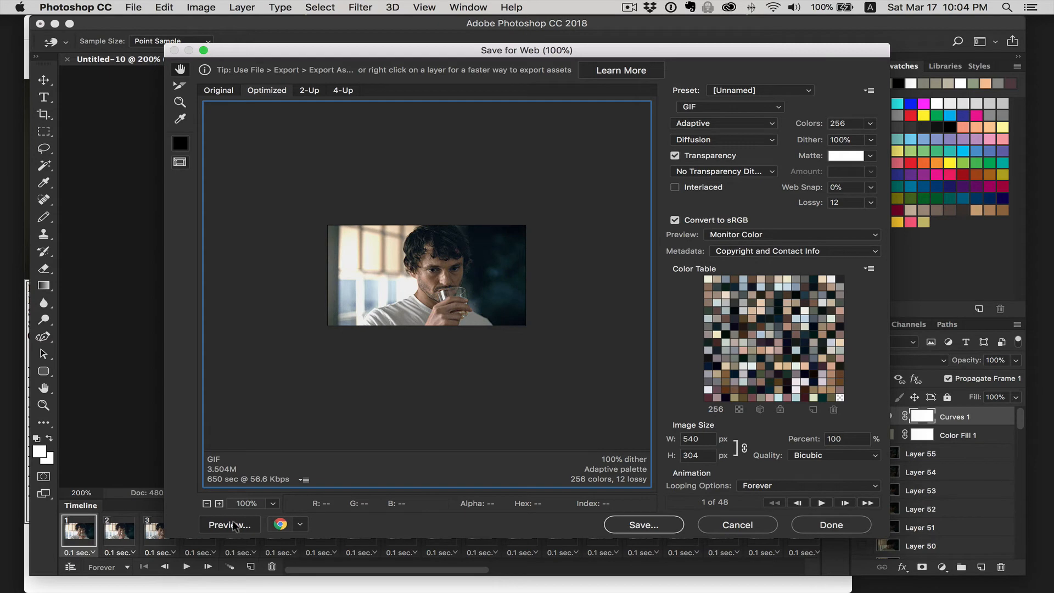
{"action": "left_click", "coordinate": [234, 526]}
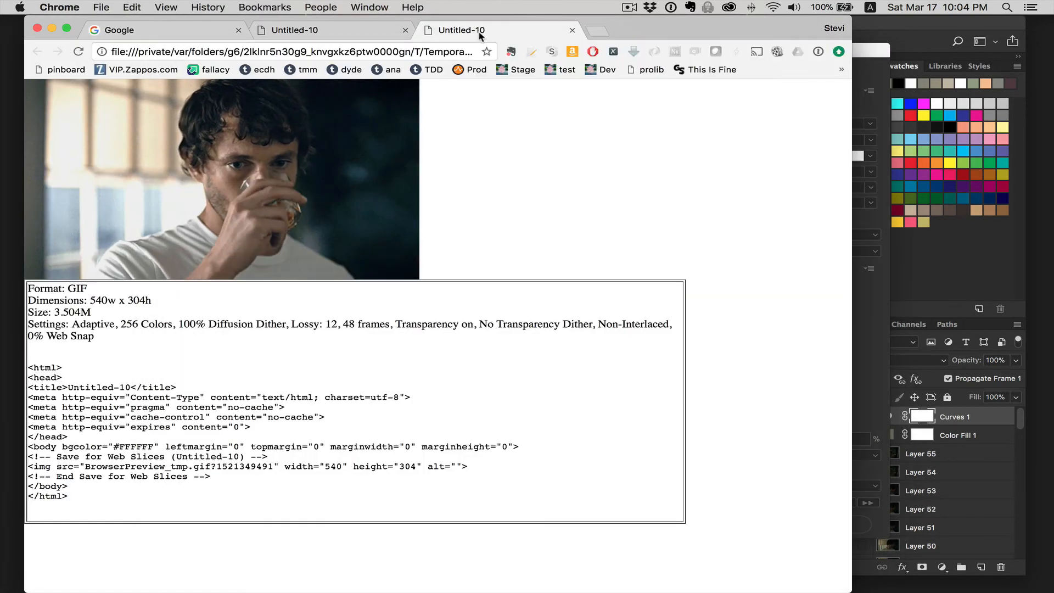
{"action": "left_click", "coordinate": [296, 31]}
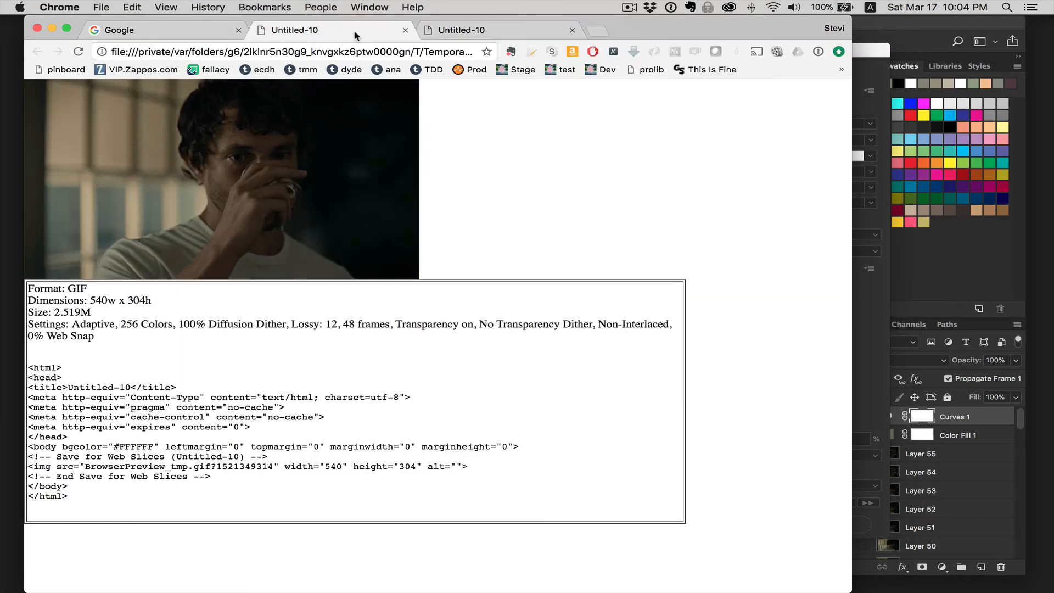
{"action": "left_click", "coordinate": [463, 32]}
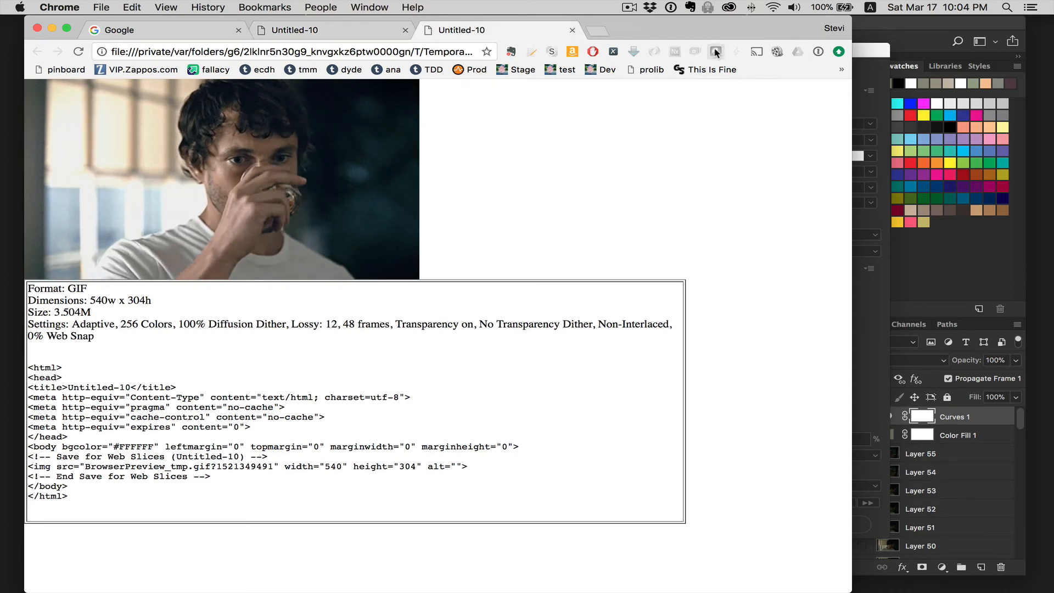
Return to Photoshop, close Save for Web, and set the Horizontal Type tool to Alegreya Sans SC with white (ffffff) text.
{"action": "key", "text": "super+Tab"}
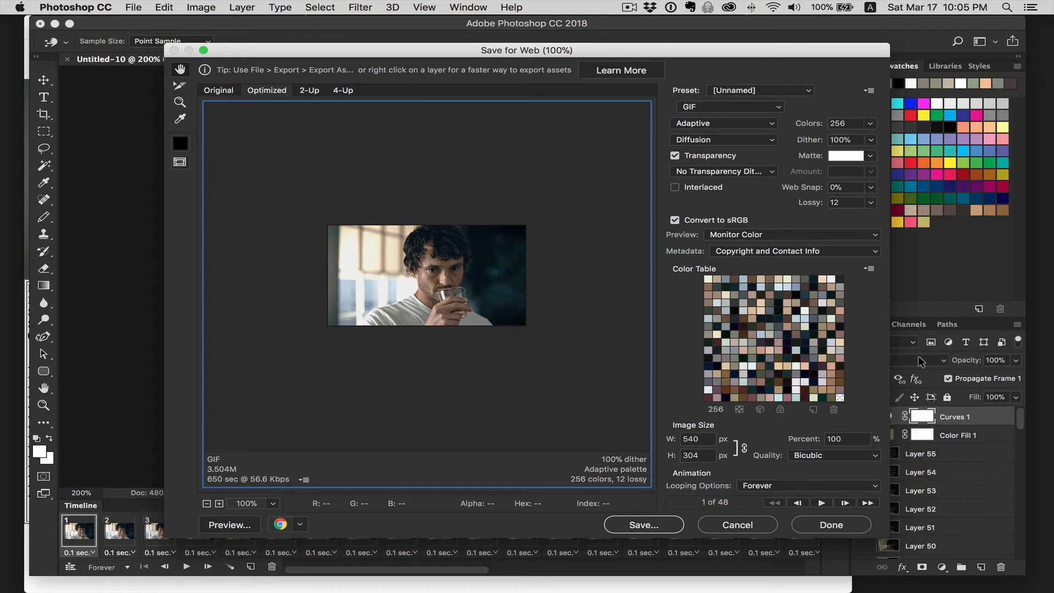
{"action": "left_click", "coordinate": [823, 531]}
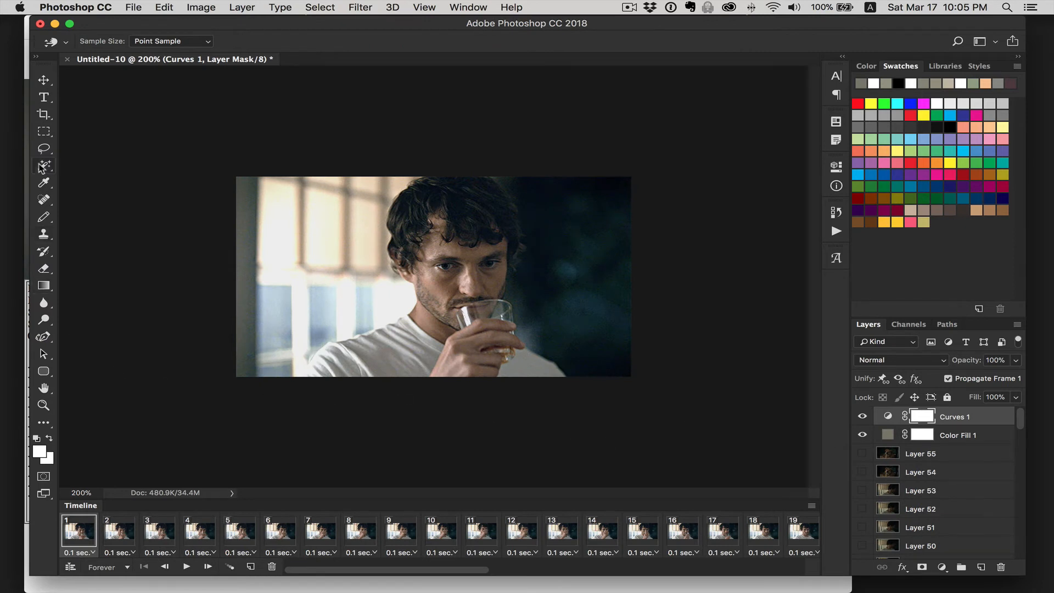
{"action": "left_click", "coordinate": [45, 100]}
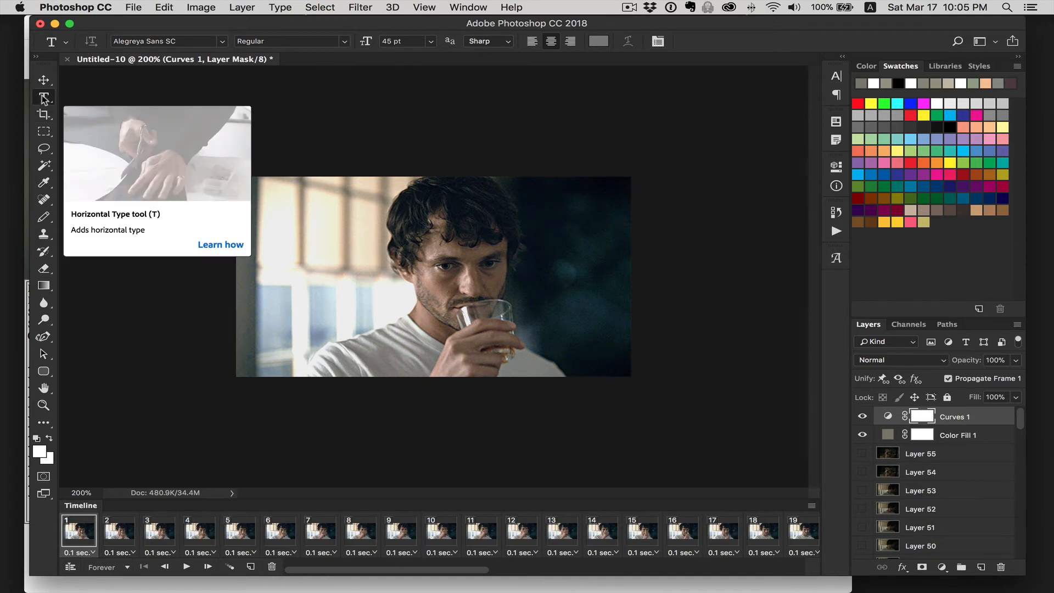
{"action": "left_click", "coordinate": [226, 41]}
{"action": "left_click", "coordinate": [218, 98]}
{"action": "left_click", "coordinate": [599, 42]}
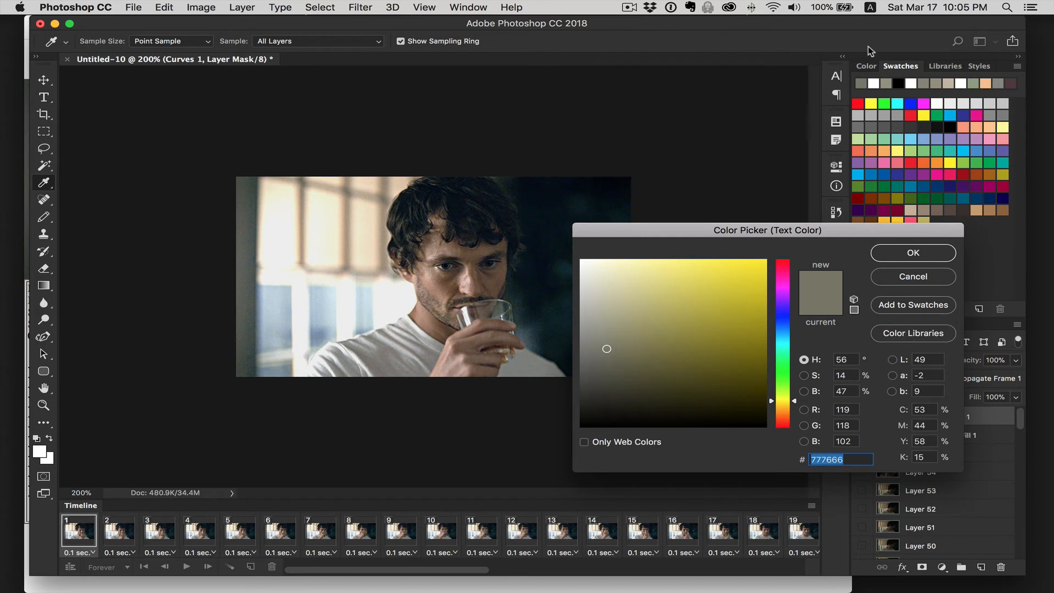
{"action": "left_click", "coordinate": [875, 83]}
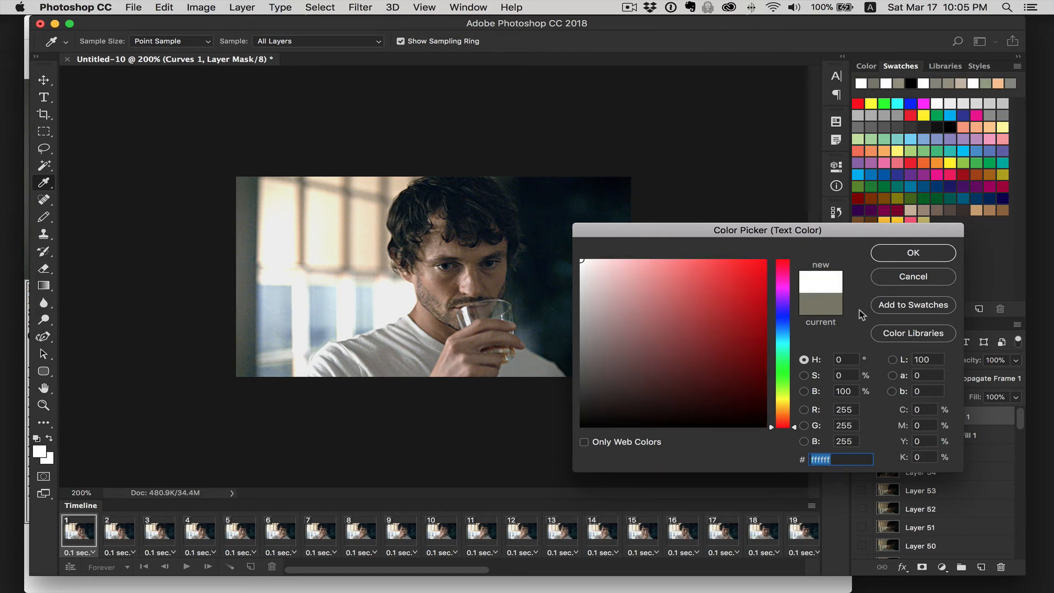
{"action": "left_click", "coordinate": [896, 253]}
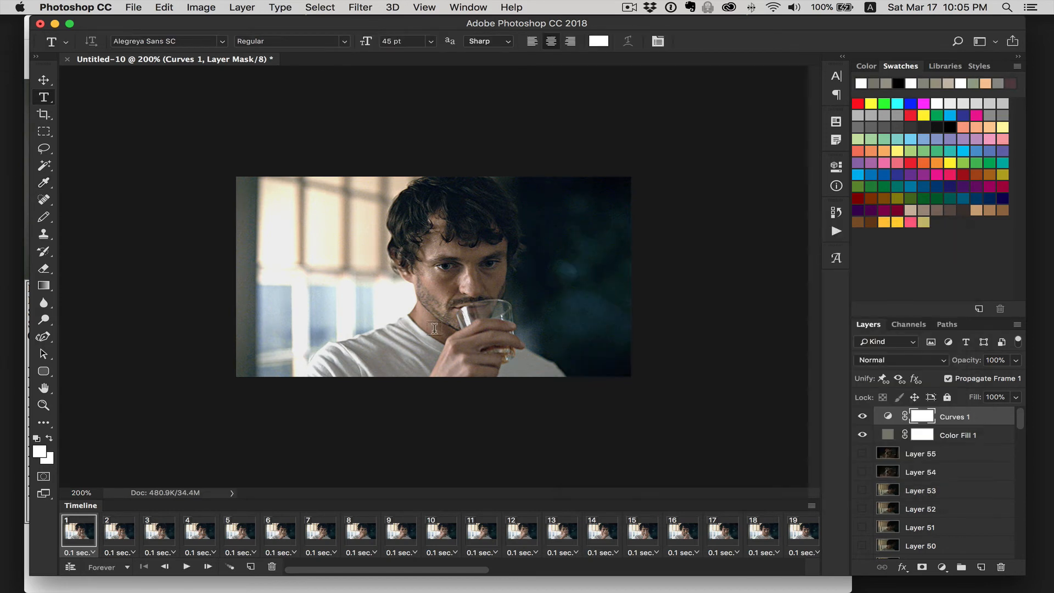
Add the caption "Welcome to the Fandom" centered across the lower part of the image and commit the text layer.
{"action": "left_click", "coordinate": [432, 356]}
{"action": "type", "text": "W"}
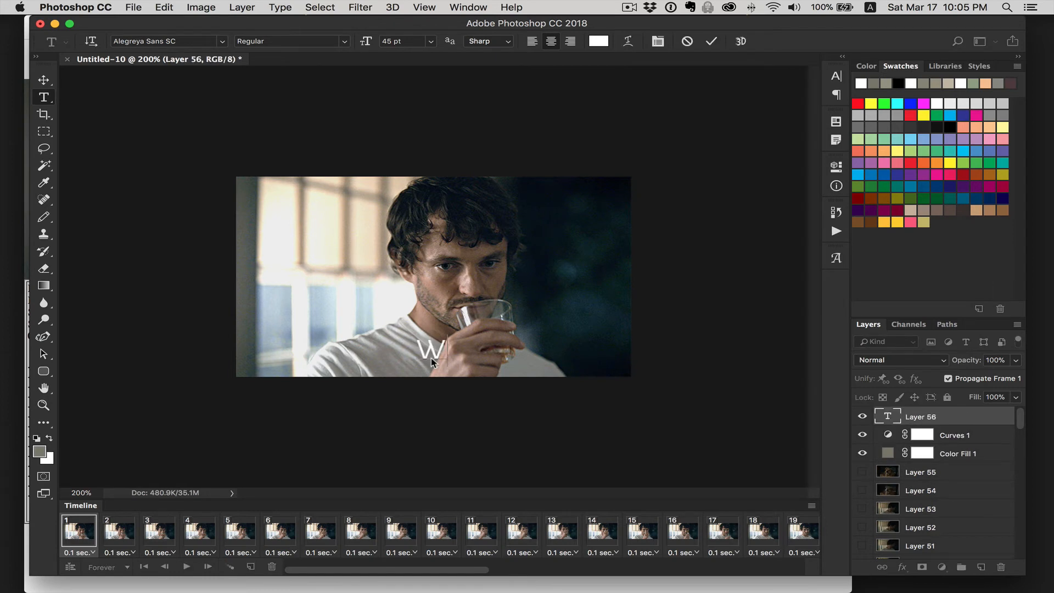
{"action": "type", "text": "elcome"}
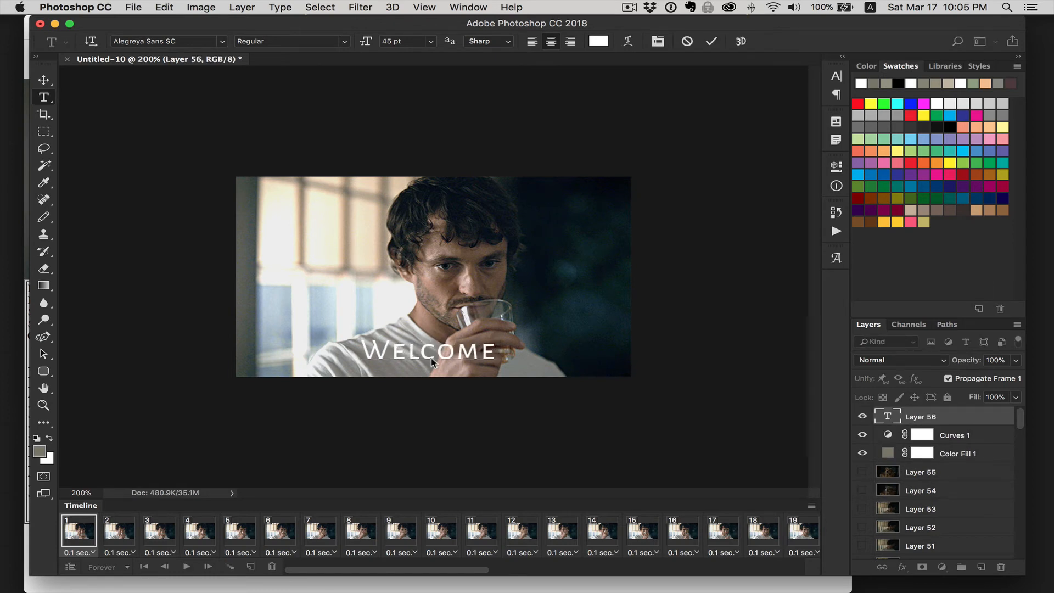
{"action": "type", "text": " to the Fn"}
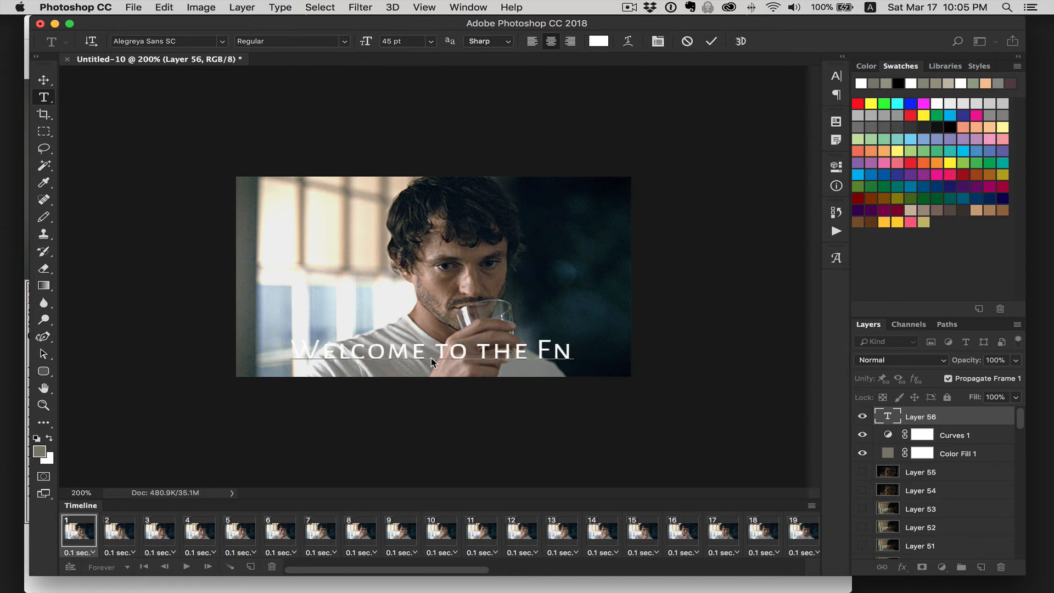
{"action": "key", "text": "BackSpace"}
{"action": "type", "text": "an"}
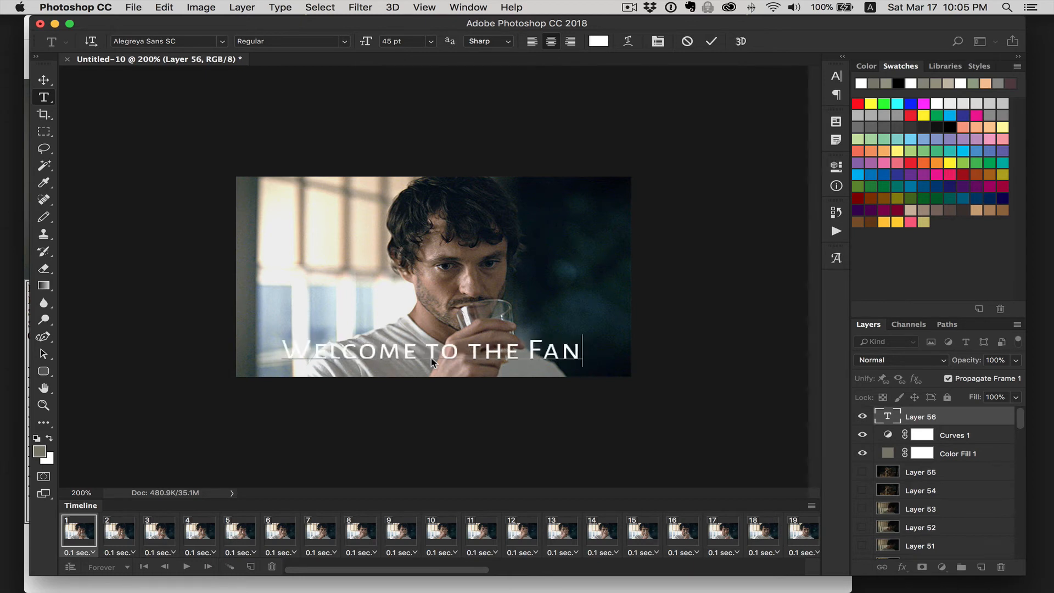
{"action": "type", "text": "dom"}
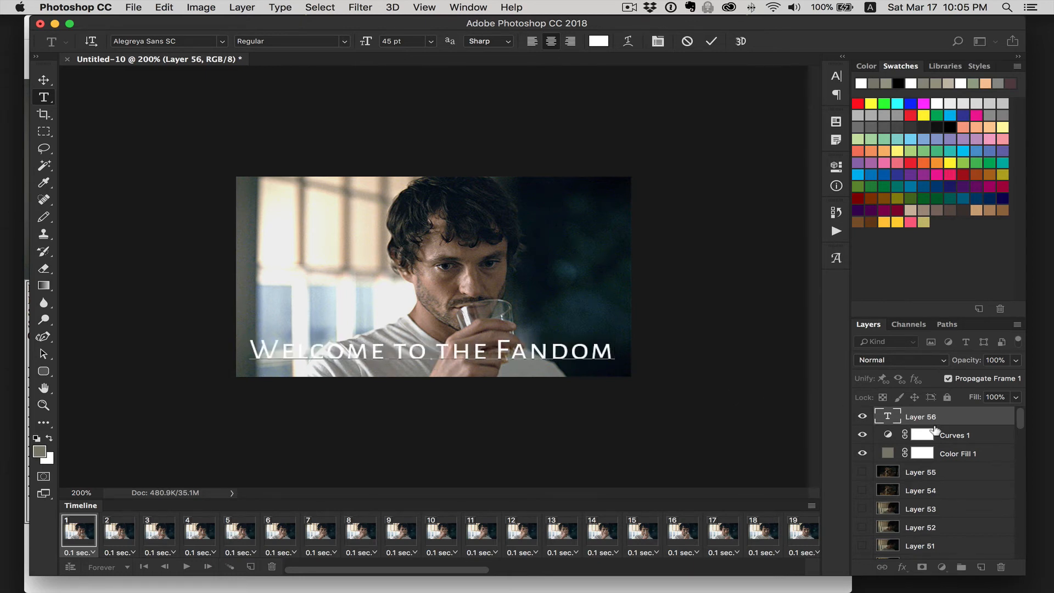
{"action": "left_click", "coordinate": [935, 419]}
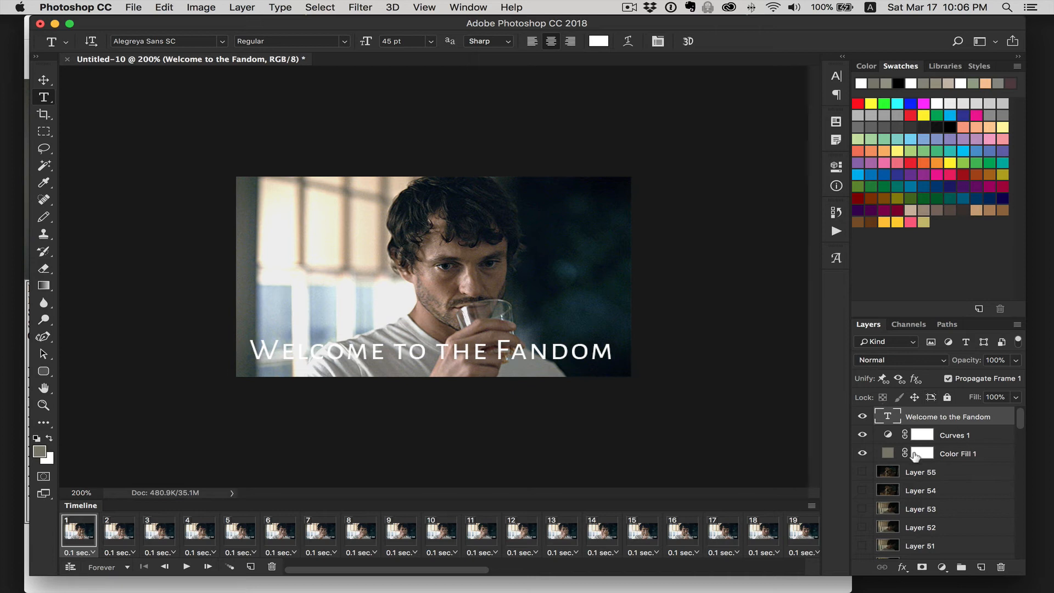
{"action": "right_click", "coordinate": [888, 420]}
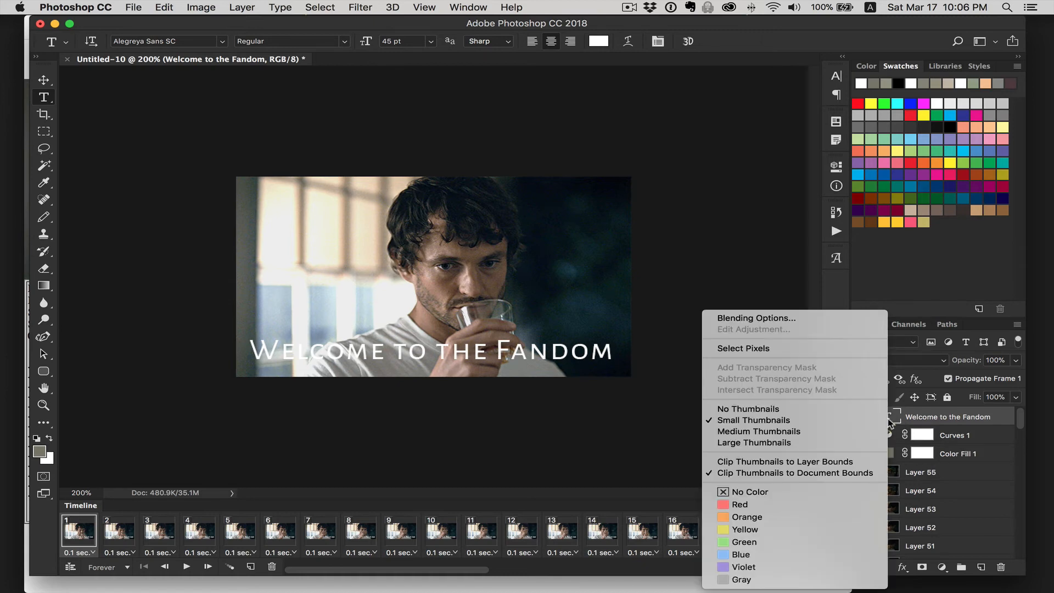
{"action": "left_click", "coordinate": [807, 323]}
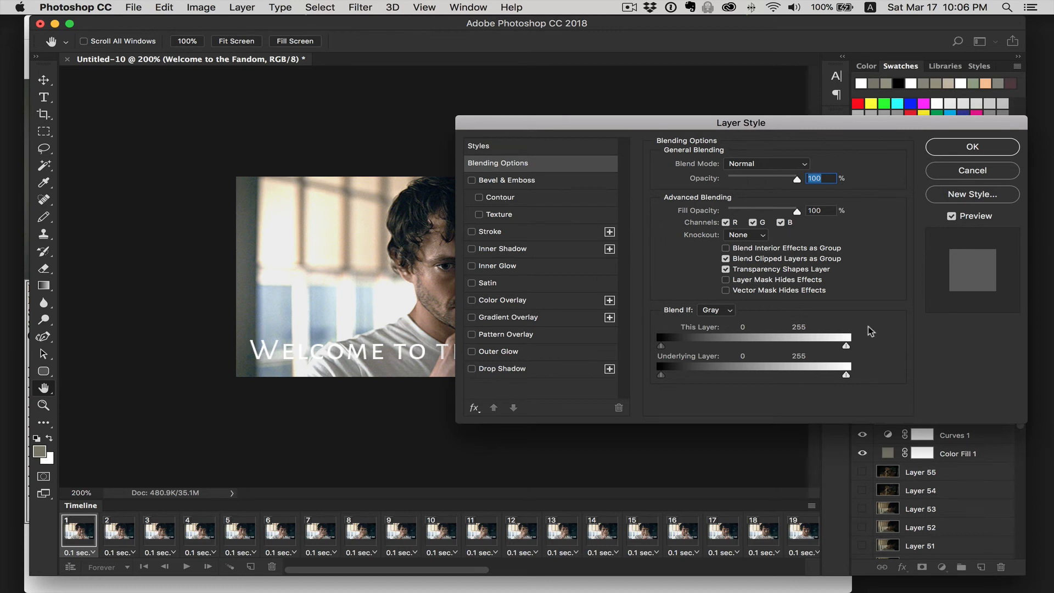
{"action": "left_click", "coordinate": [965, 151]}
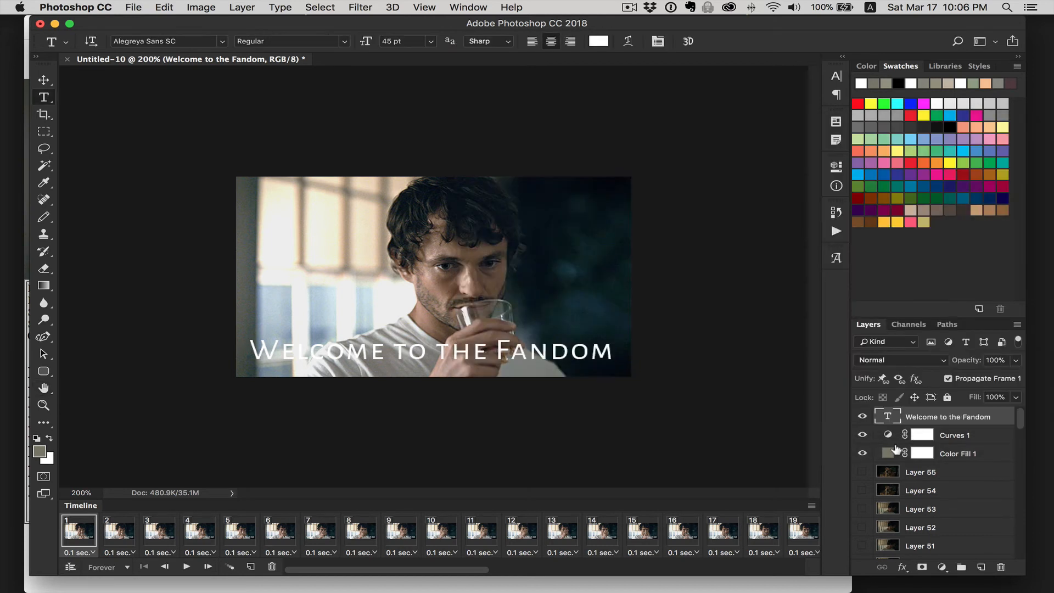
Apply a 2 px black outside Stroke layer style to the "Welcome to the Fandom" text layer.
{"action": "right_click", "coordinate": [890, 418]}
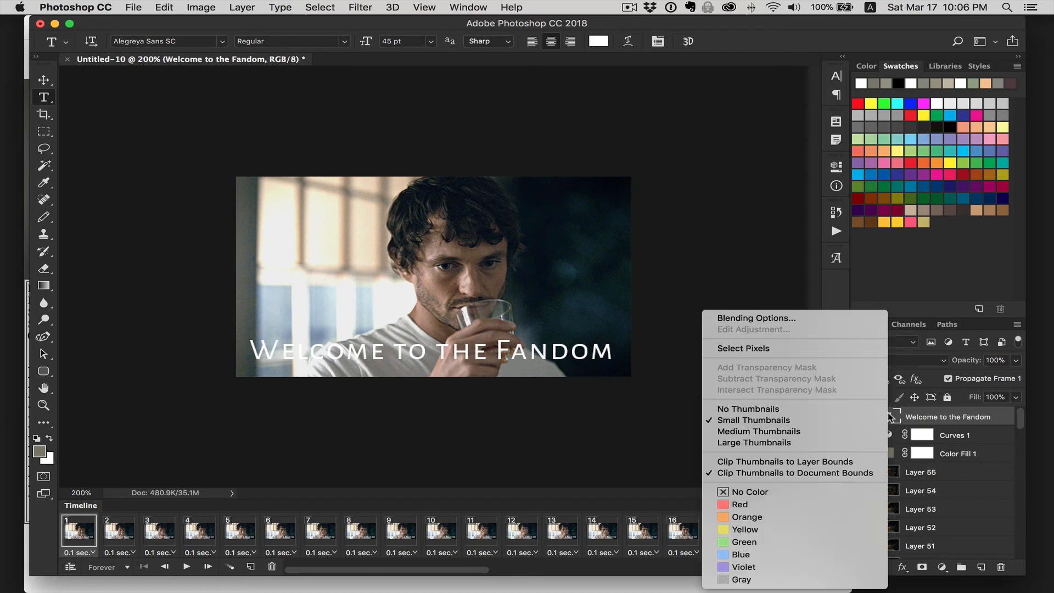
{"action": "left_click", "coordinate": [796, 319]}
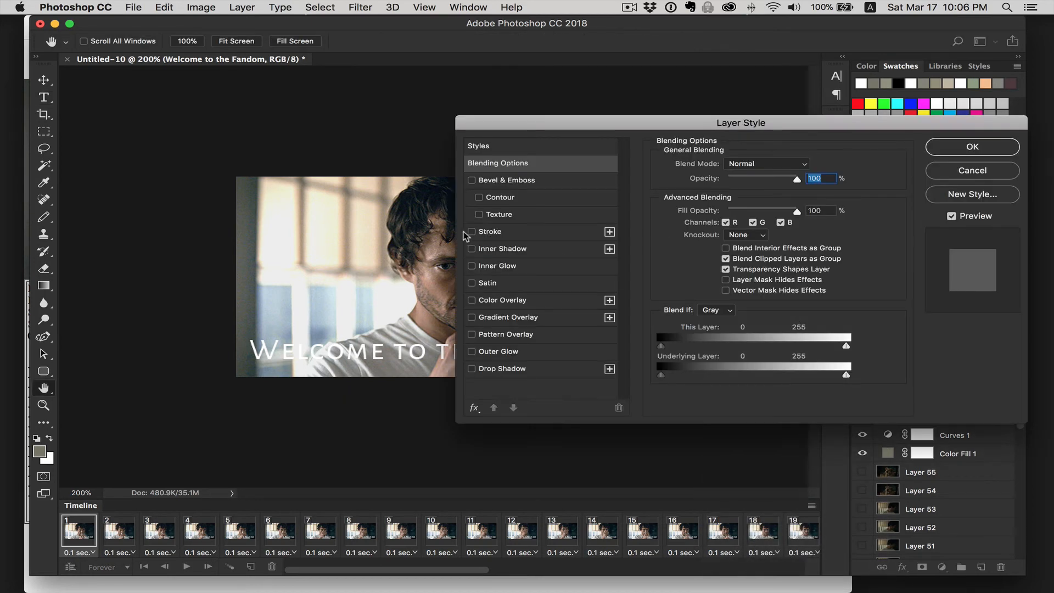
{"action": "left_click", "coordinate": [487, 232]}
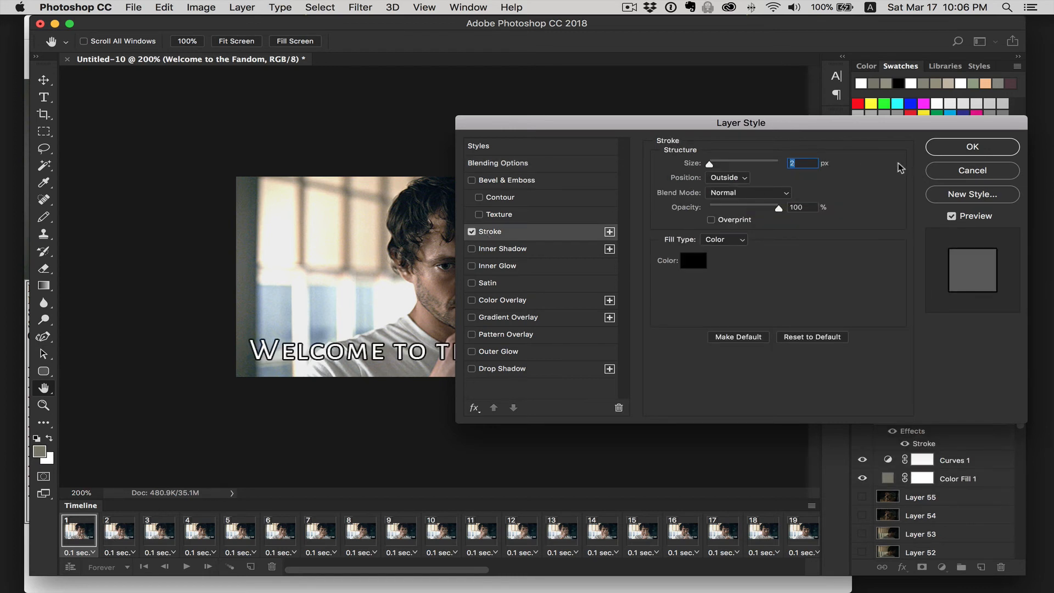
{"action": "left_click", "coordinate": [972, 151]}
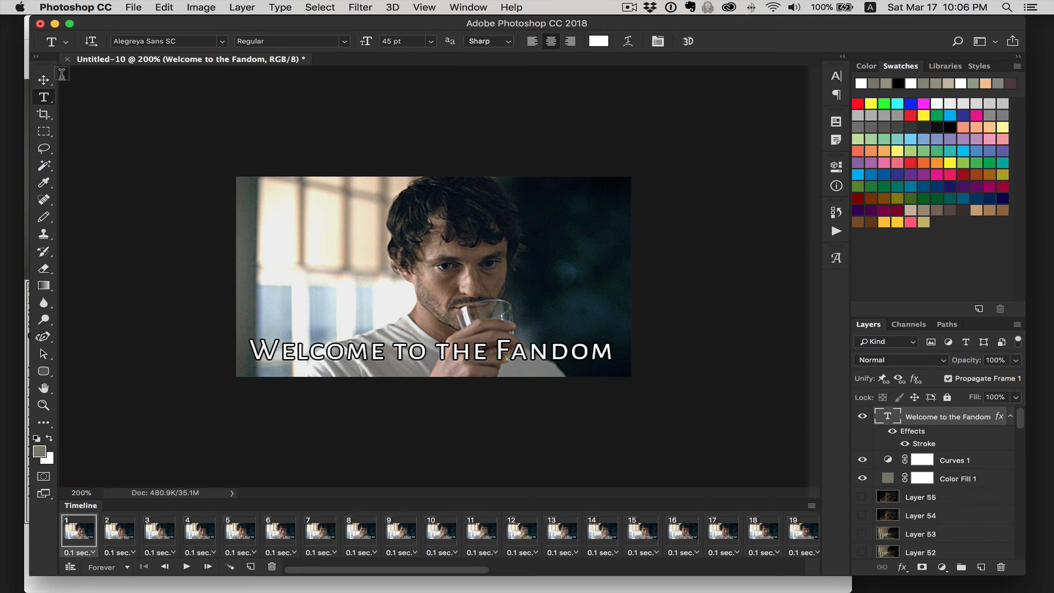
Move the caption down with the Move tool so it sits just above the image's bottom edge.
{"action": "left_click", "coordinate": [44, 80]}
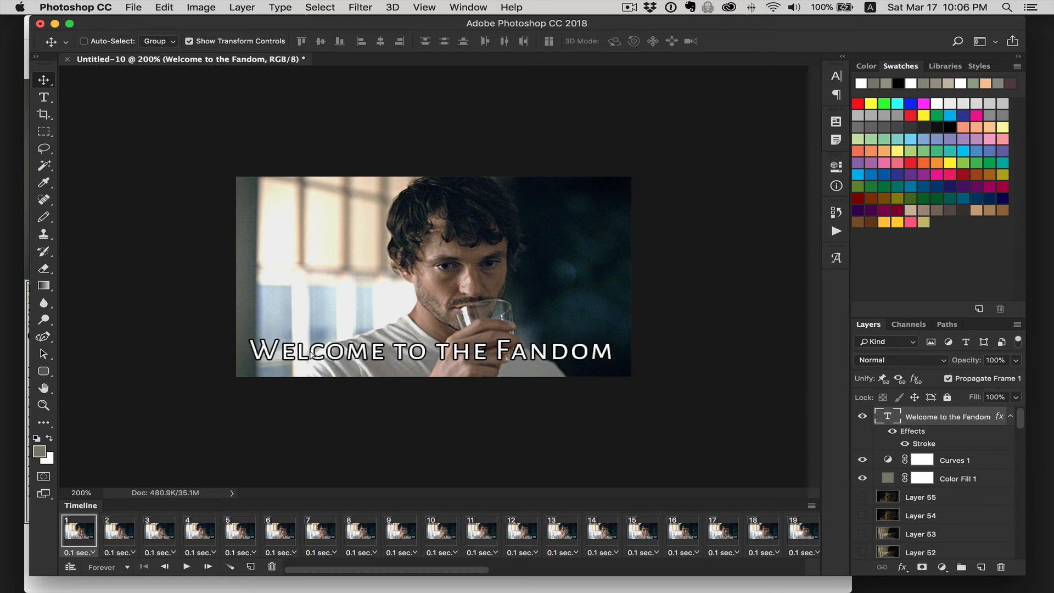
{"action": "mouse_move", "coordinate": [311, 355]}
{"action": "left_mouse_down"}
{"action": "mouse_move", "coordinate": [323, 356]}
{"action": "mouse_move", "coordinate": [305, 358]}
{"action": "left_mouse_up"}
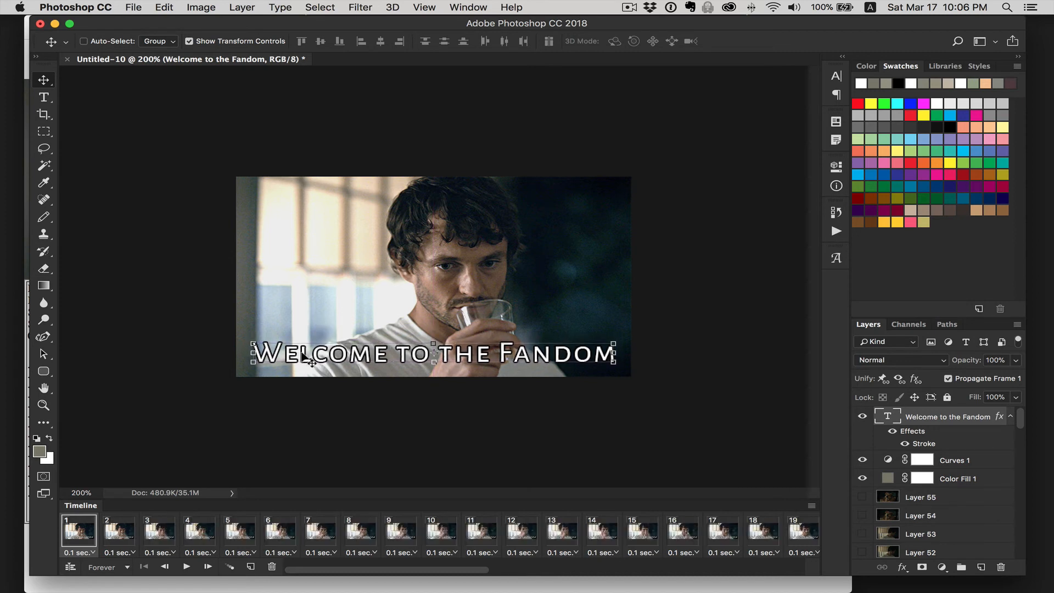
{"action": "key", "text": "Down"}
{"action": "key", "text": "Down"}
{"action": "key", "text": "Down"}
{"action": "key", "text": "Down"}
{"action": "key", "text": "Down"}
{"action": "key", "text": "Down"}
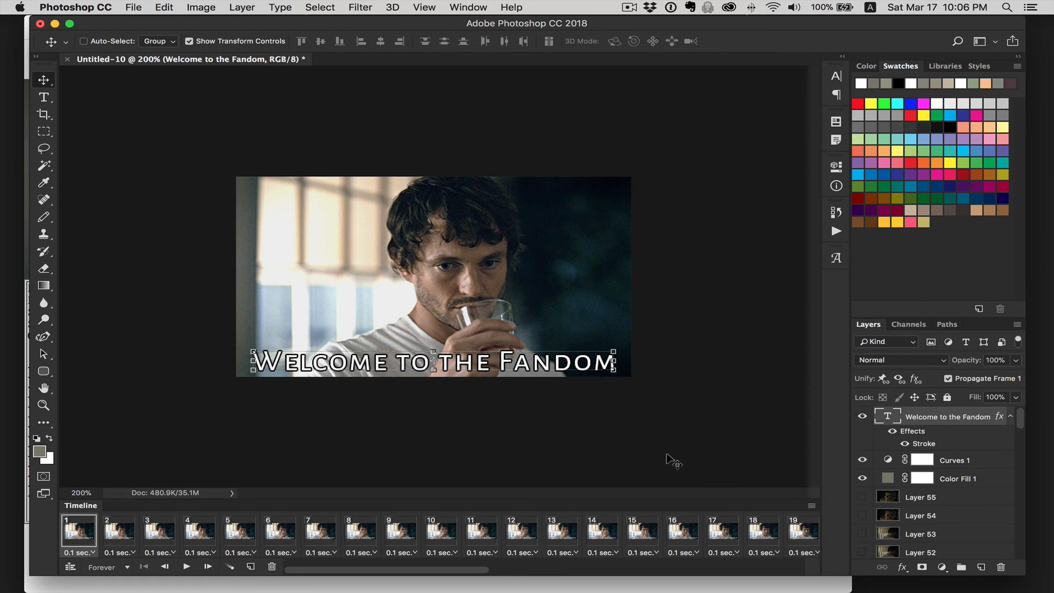
Preview the captioned GIF in Chrome through Save for Web, check its file size, and return to the Photoshop document.
{"action": "left_click", "coordinate": [134, 8]}
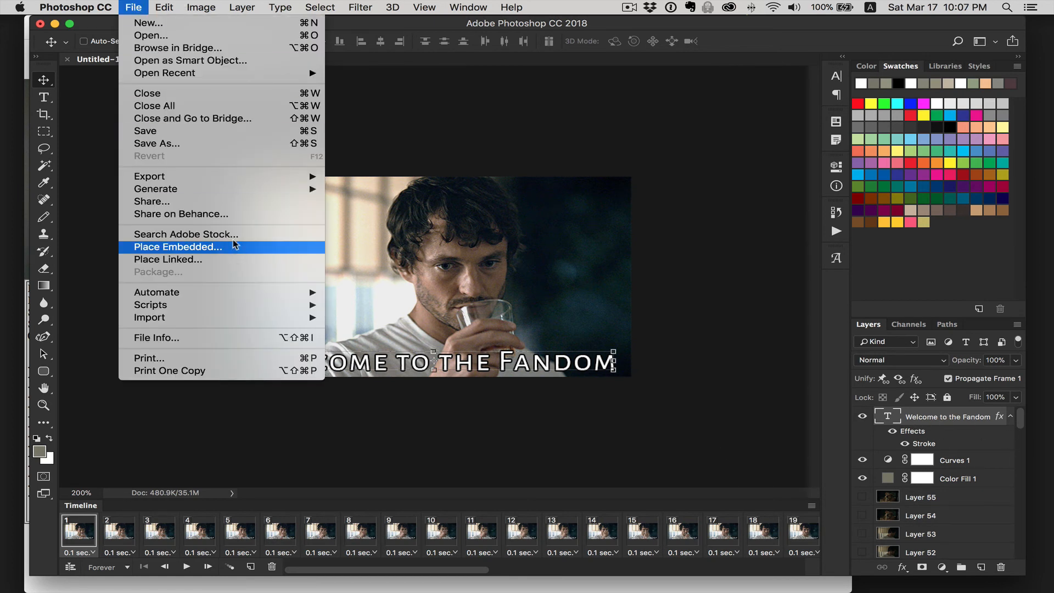
{"action": "mouse_move", "coordinate": [247, 178]}
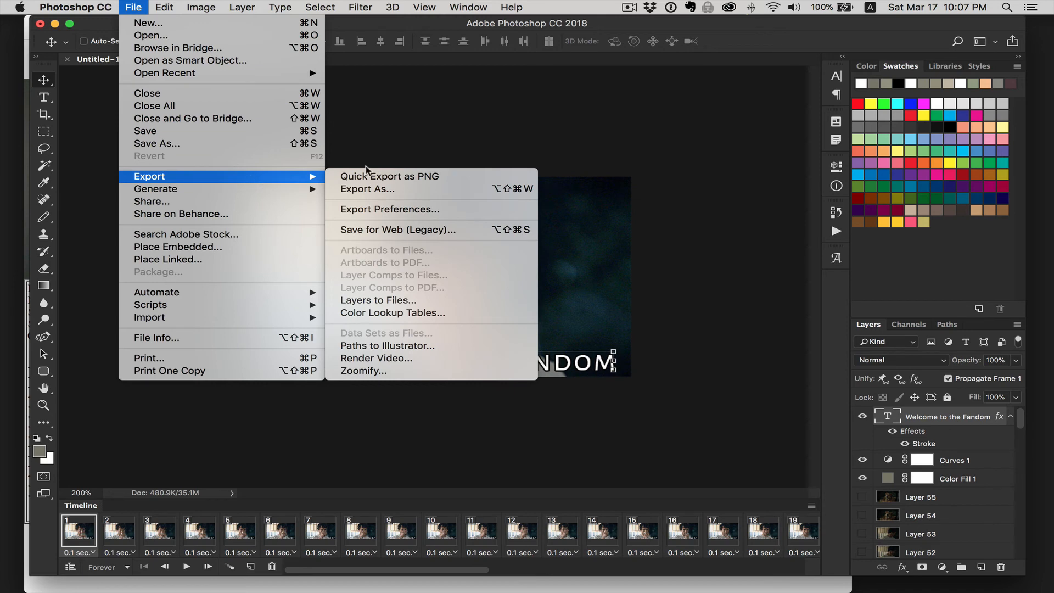
{"action": "left_click", "coordinate": [409, 231]}
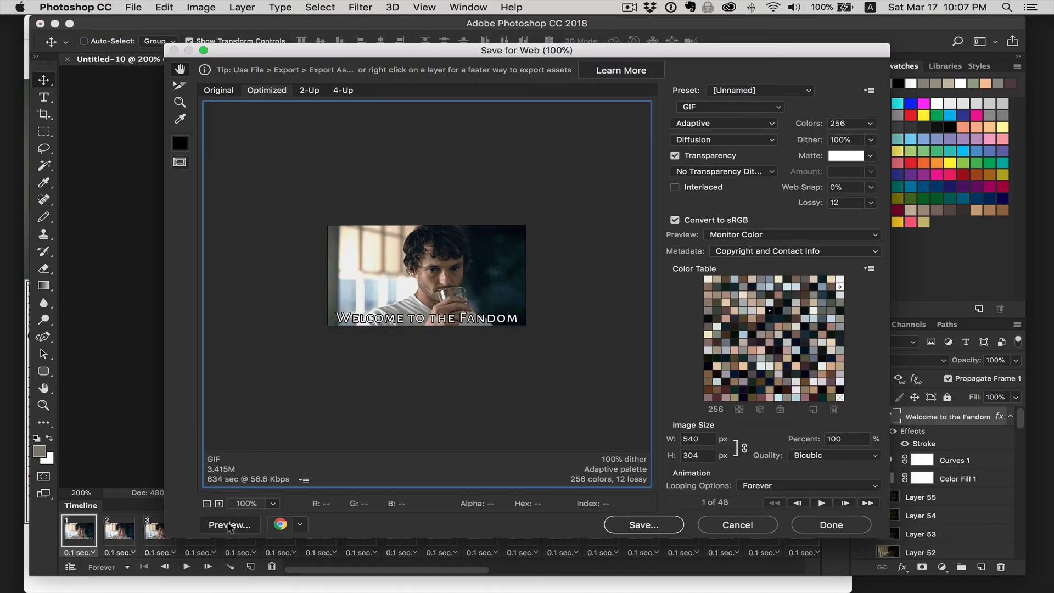
{"action": "left_click", "coordinate": [229, 526]}
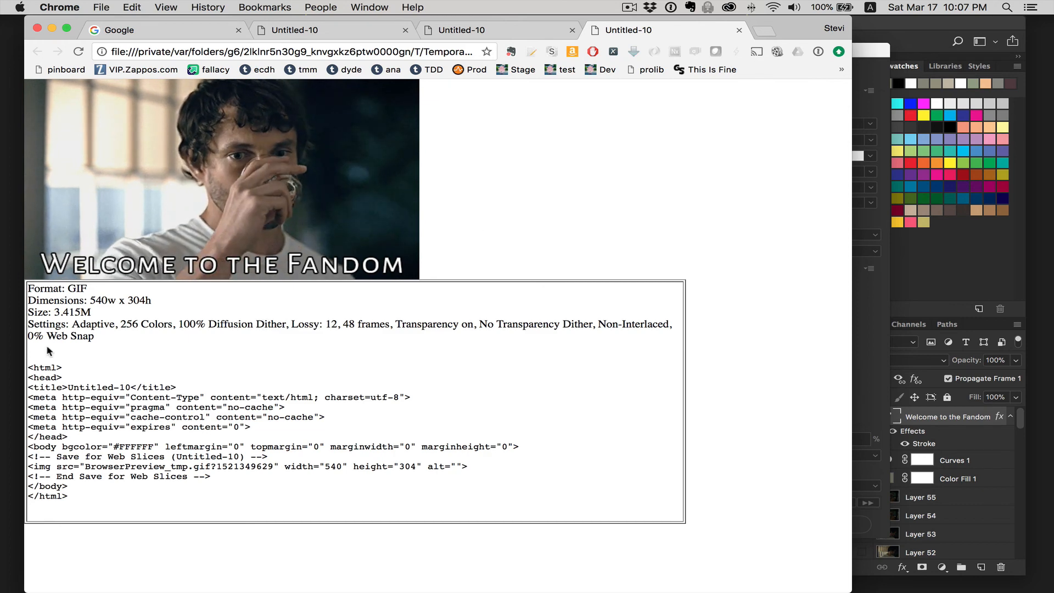
{"action": "left_click_drag", "start_coordinate": [25, 311], "coordinate": [101, 311]}
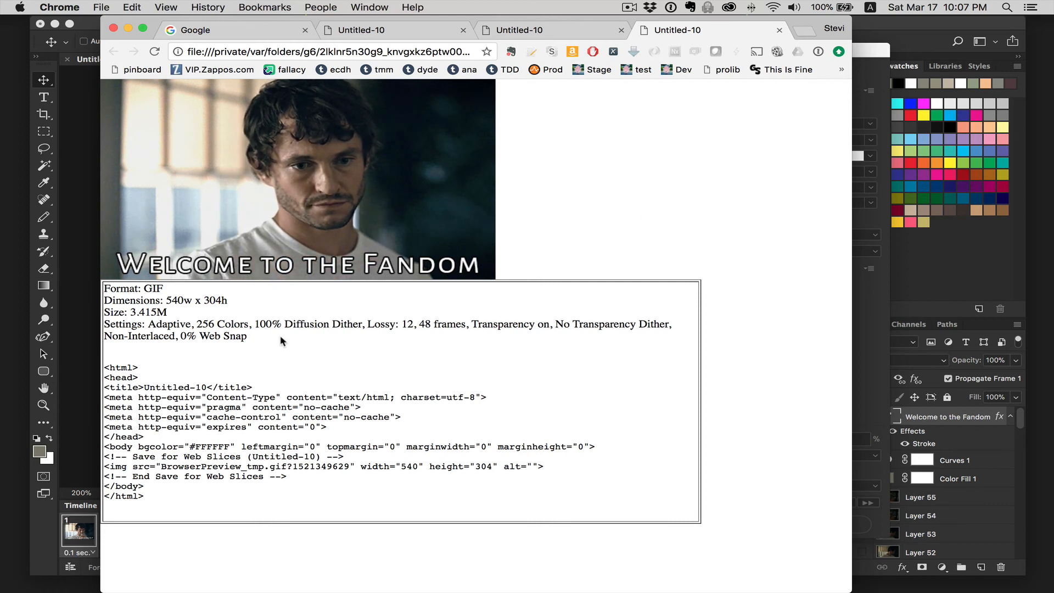
{"action": "key", "text": "super+Tab"}
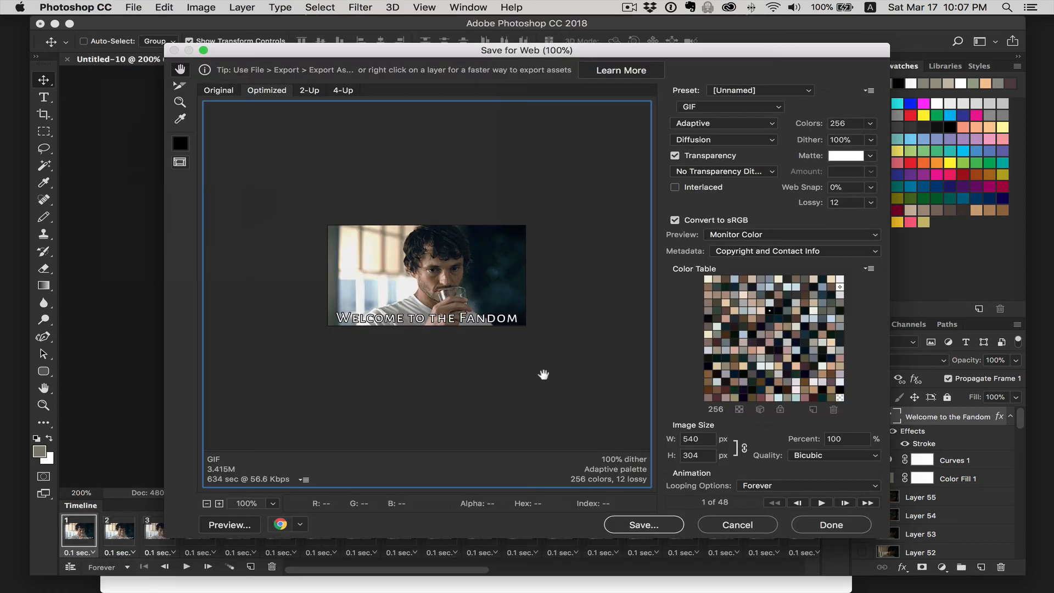
{"action": "left_click", "coordinate": [837, 524]}
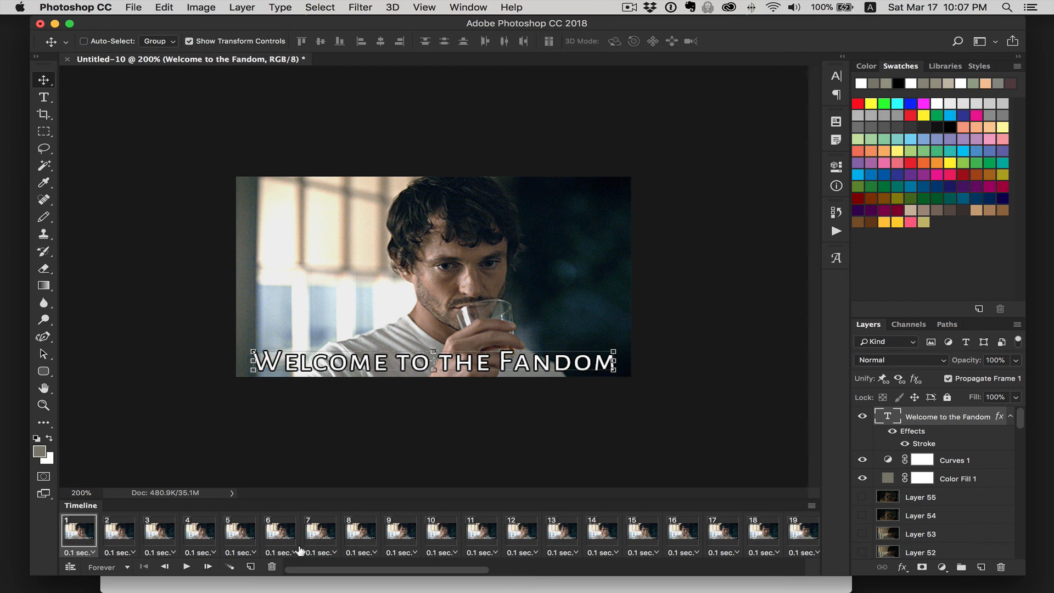
Delete frames 1 to 8 from the start of the animation timeline.
{"action": "scroll", "coordinate": [219, 549], "scroll_direction": "right", "scroll_amount": 10}
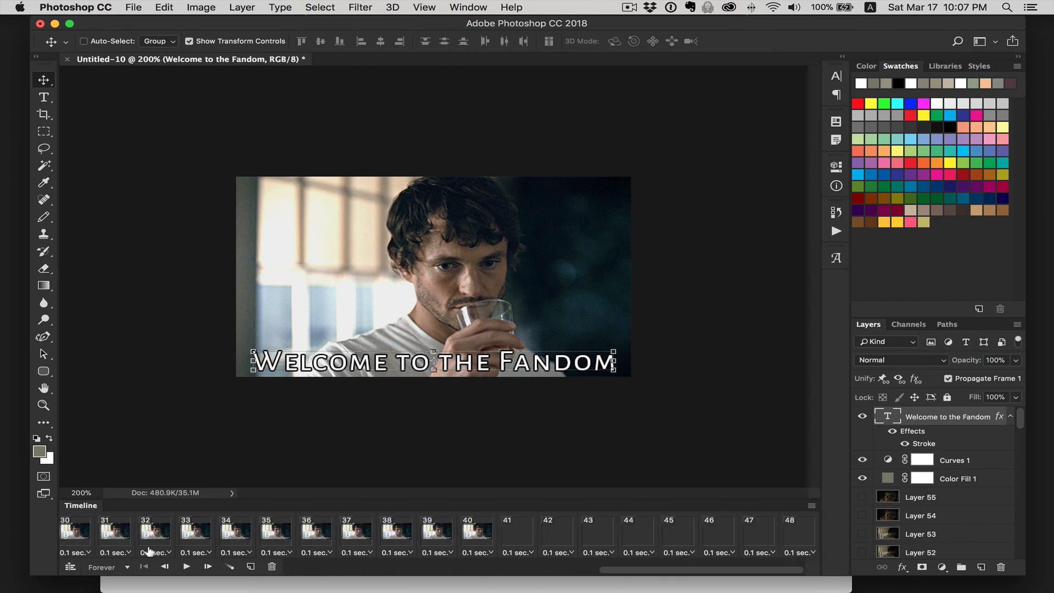
{"action": "scroll", "coordinate": [421, 526], "scroll_direction": "left", "scroll_amount": 10}
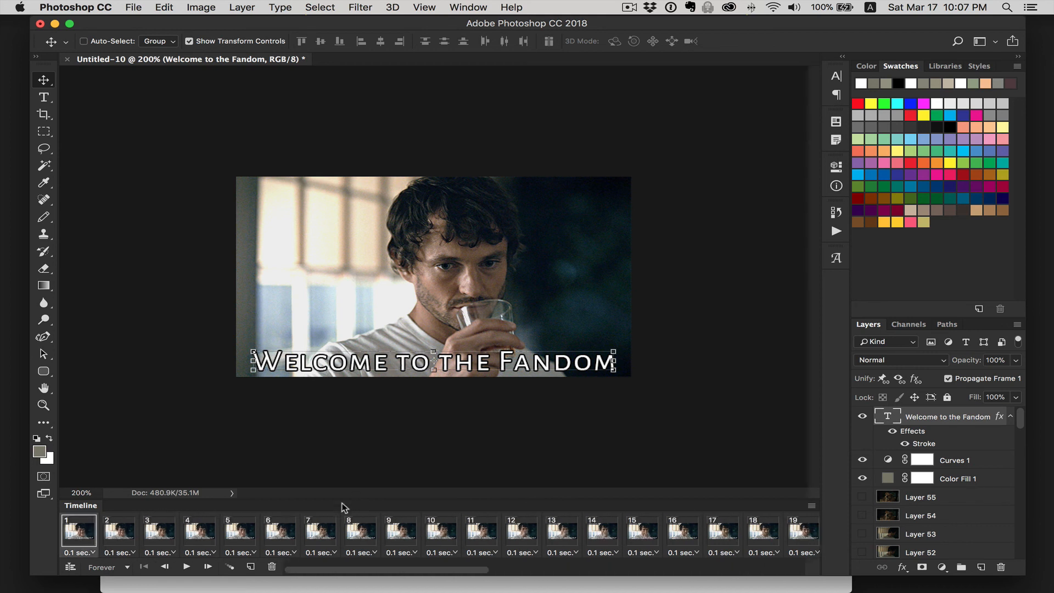
{"action": "left_click", "coordinate": [369, 532], "text": "shift"}
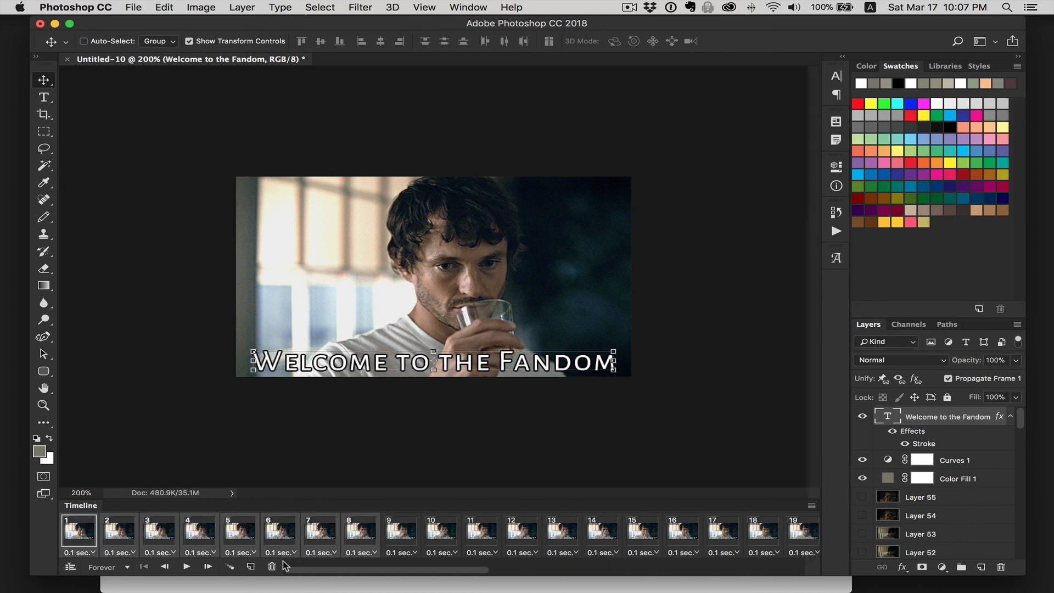
{"action": "left_click", "coordinate": [274, 568]}
Preview the trimmed GIF in Chrome through Save for Web and save it in the hannibal folder as welcometothefandom-willwhiskey.gif.
{"action": "key", "text": "alt+shift+super+s"}
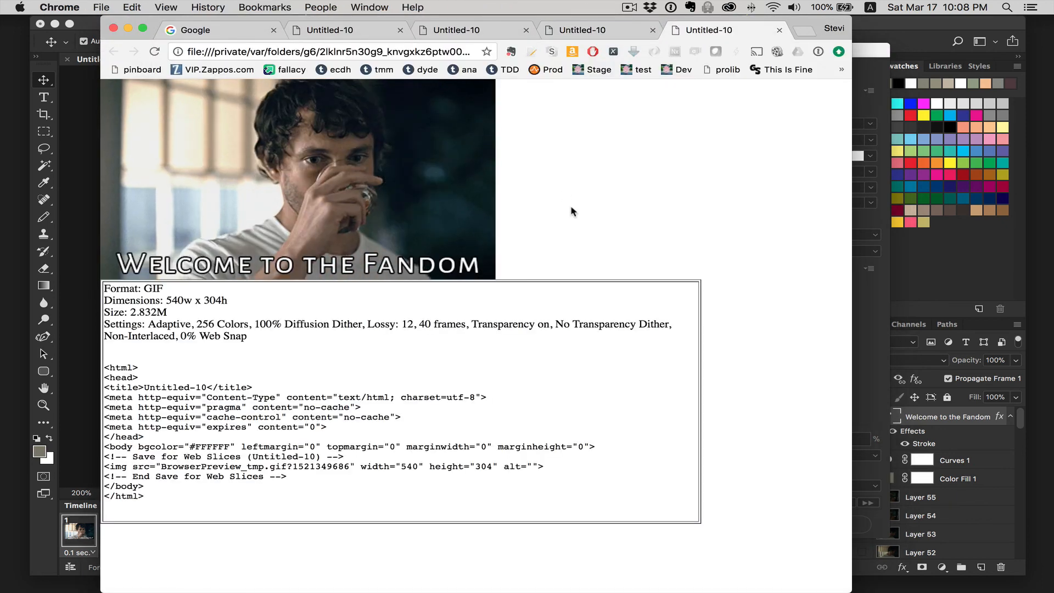
{"action": "key", "text": "super+Tab"}
{"action": "left_click", "coordinate": [647, 527]}
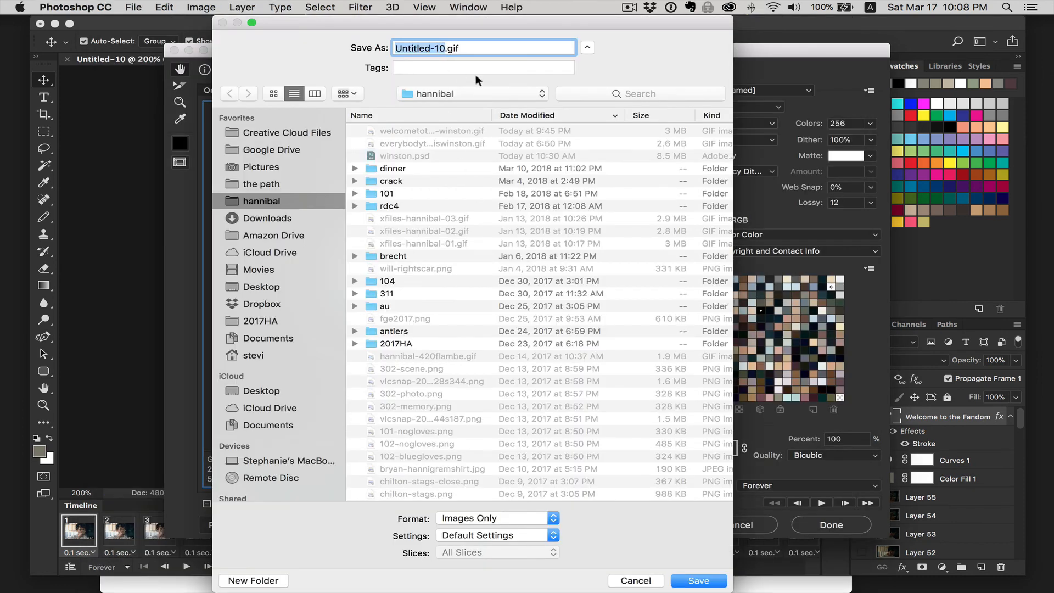
{"action": "type", "text": "welcometothefa"}
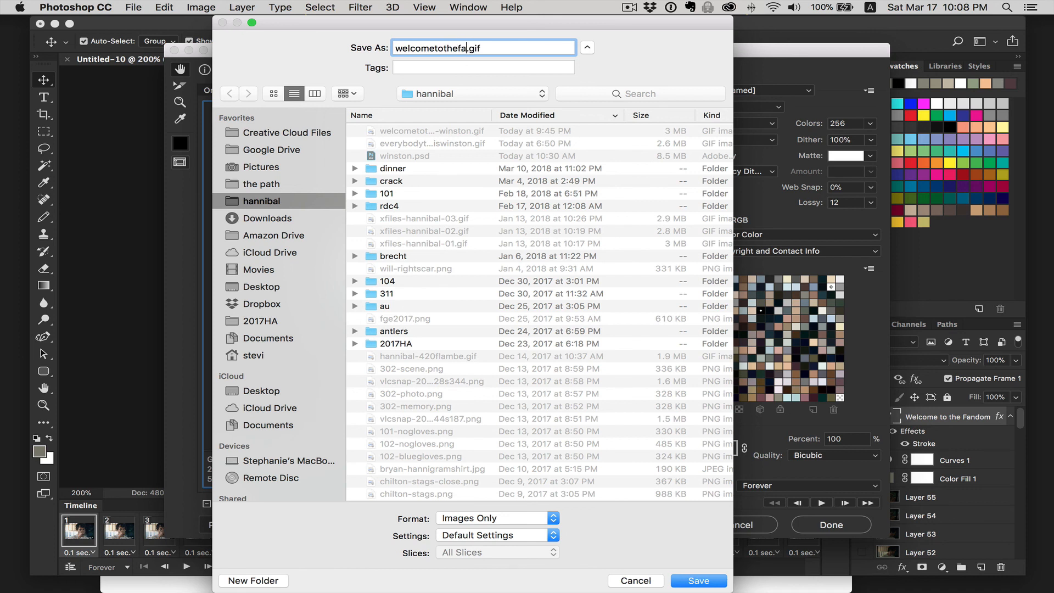
{"action": "type", "text": "ndom-willwhisk"}
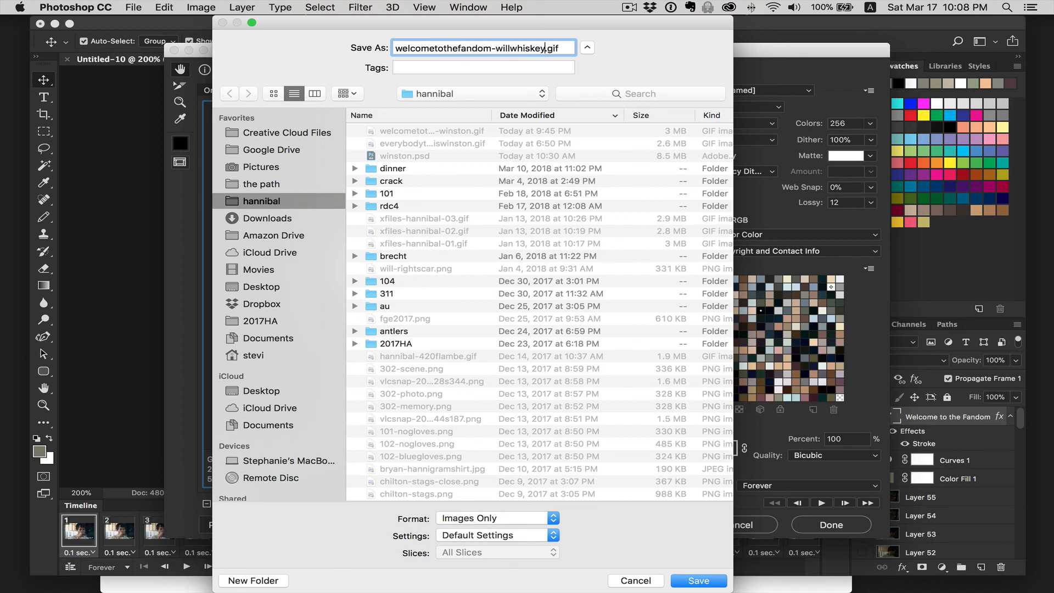
{"action": "type", "text": "ey"}
{"action": "key", "text": "Return"}
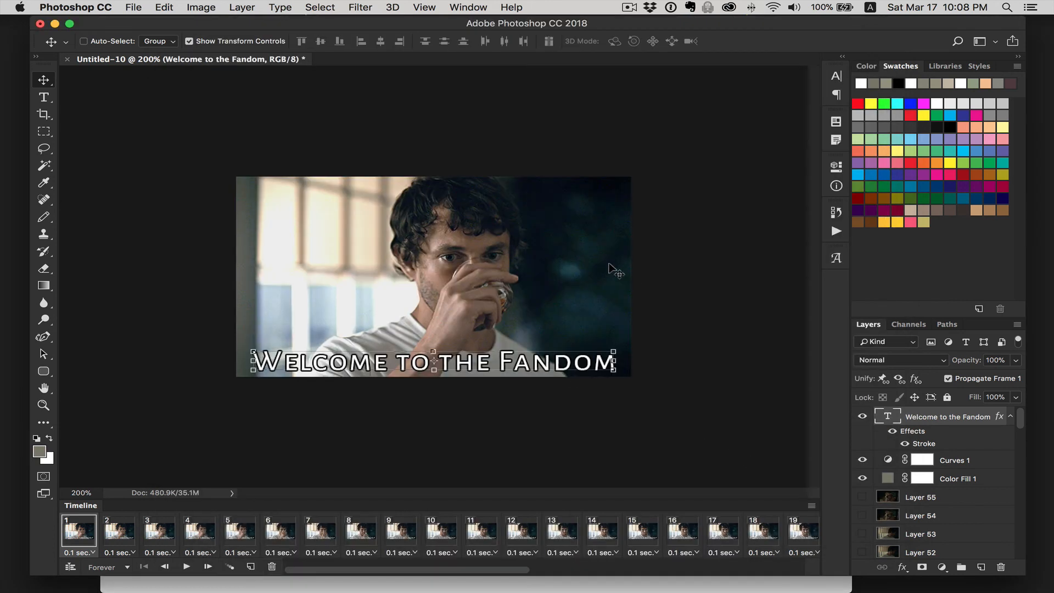
{"action": "key", "text": "super+Tab"}
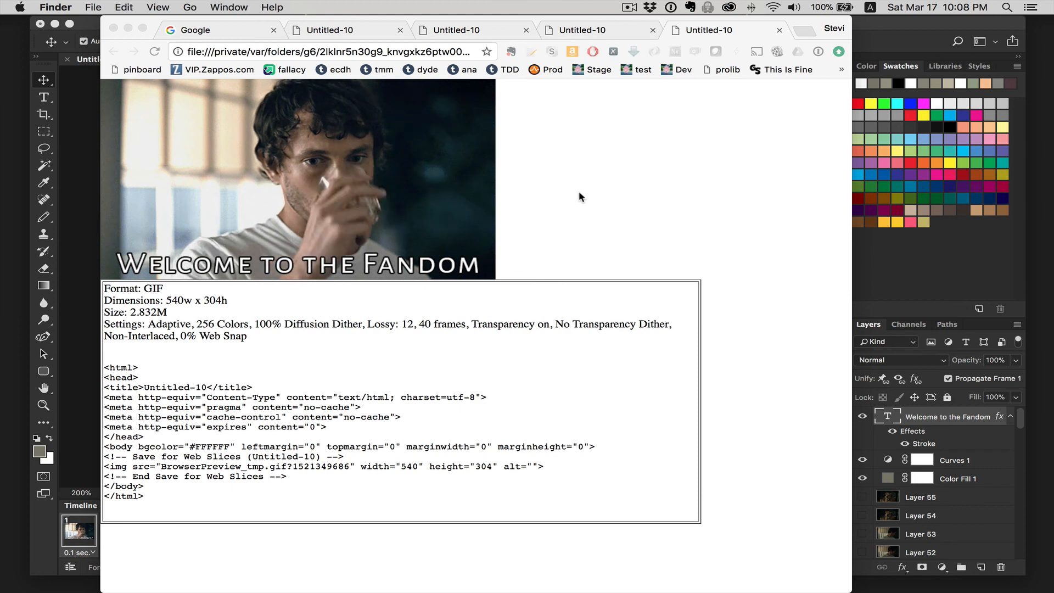
{"action": "key", "text": "super+Tab"}
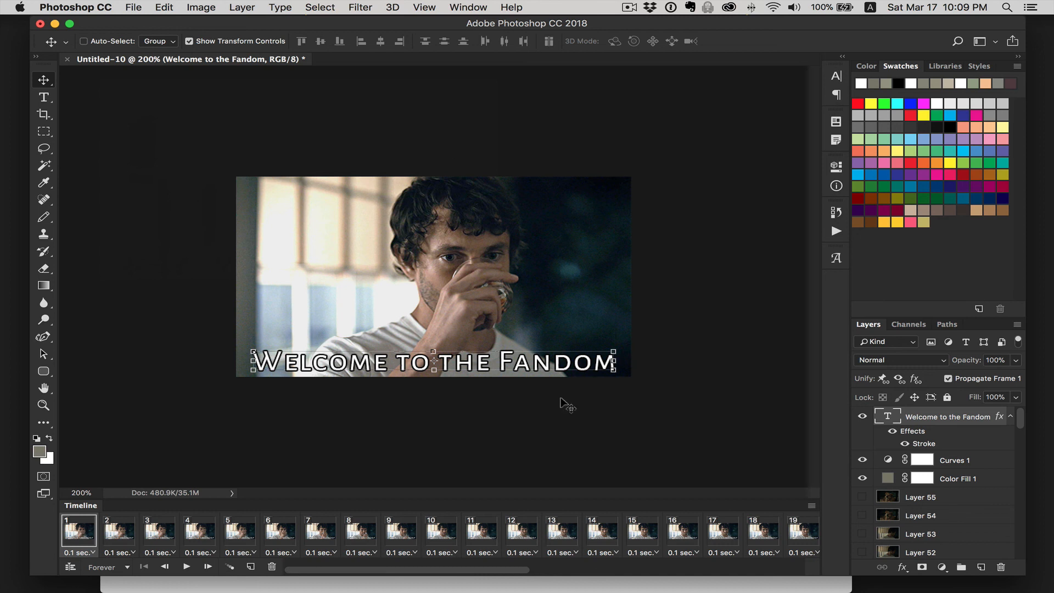
Try a Selective Color adjustment layer with Blacks set to Yellow -18% and Black -18%, and delete that layer.
{"action": "left_click", "coordinate": [943, 568]}
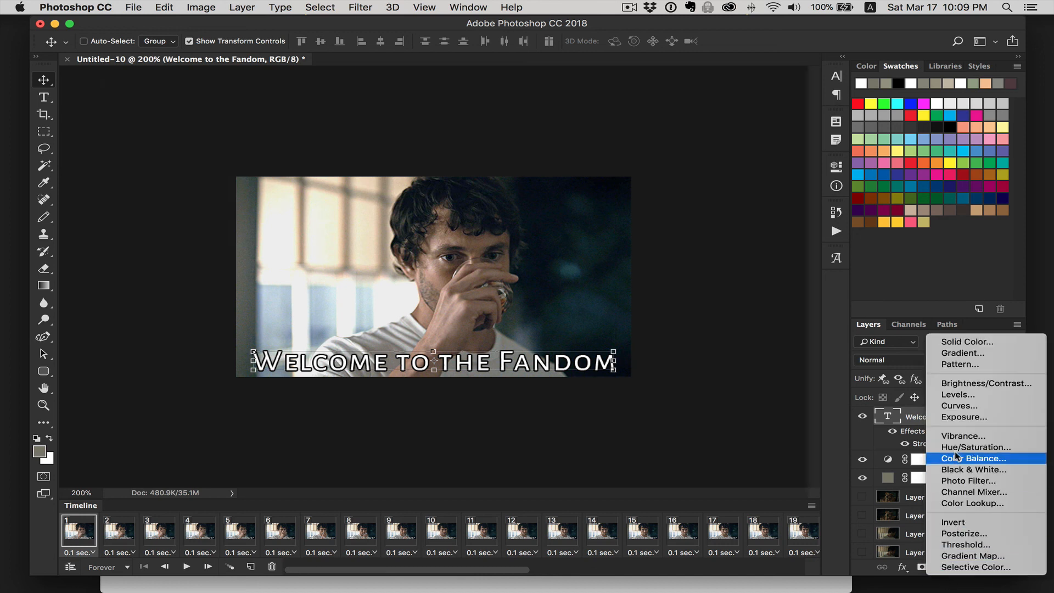
{"action": "left_click", "coordinate": [975, 568]}
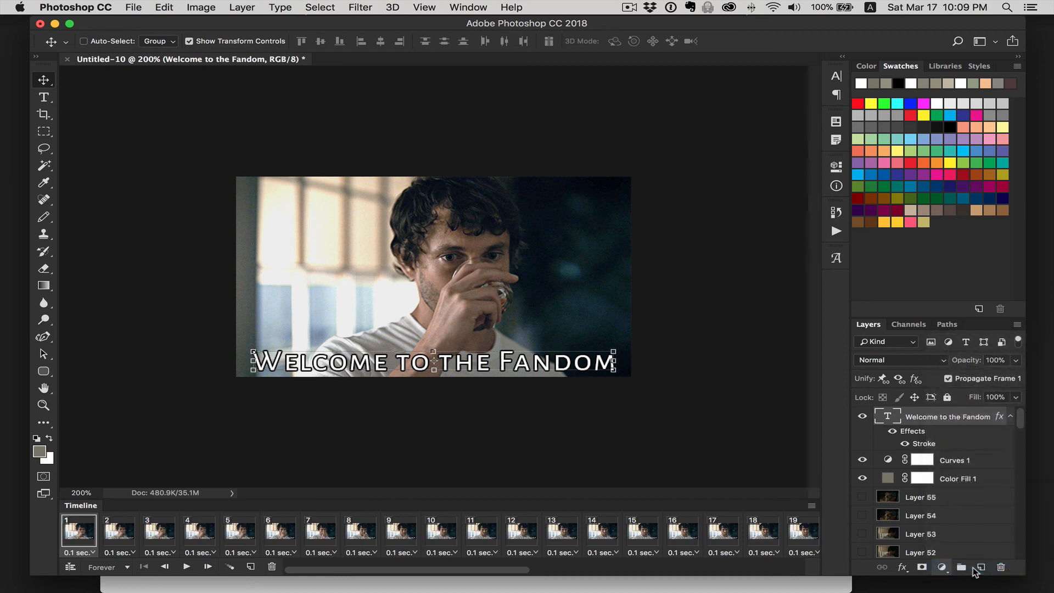
{"action": "left_click", "coordinate": [712, 316]}
{"action": "left_click_drag", "start_coordinate": [713, 316], "coordinate": [695, 293]}
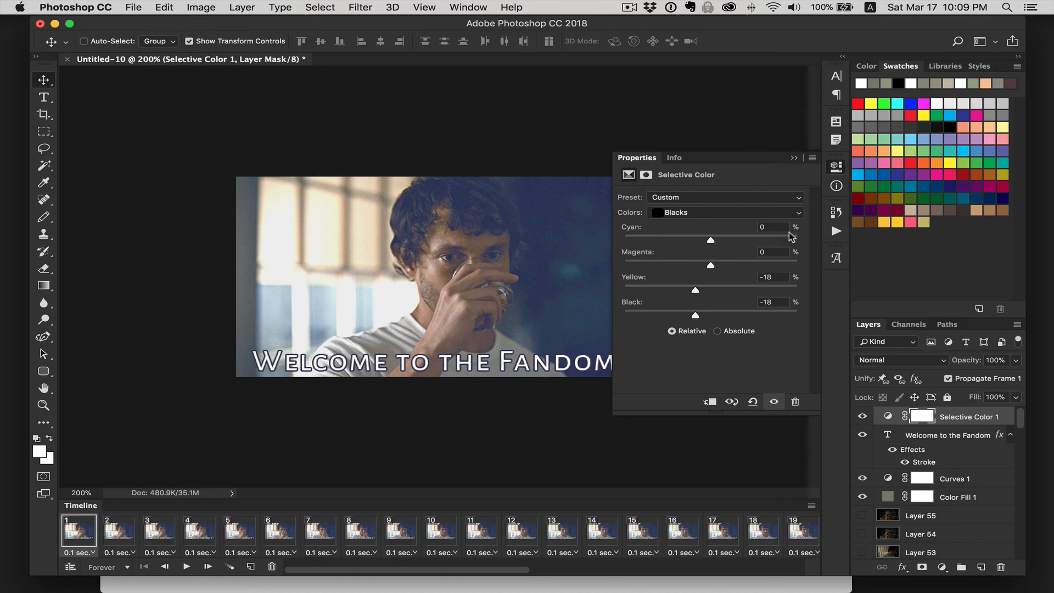
{"action": "left_click", "coordinate": [795, 403]}
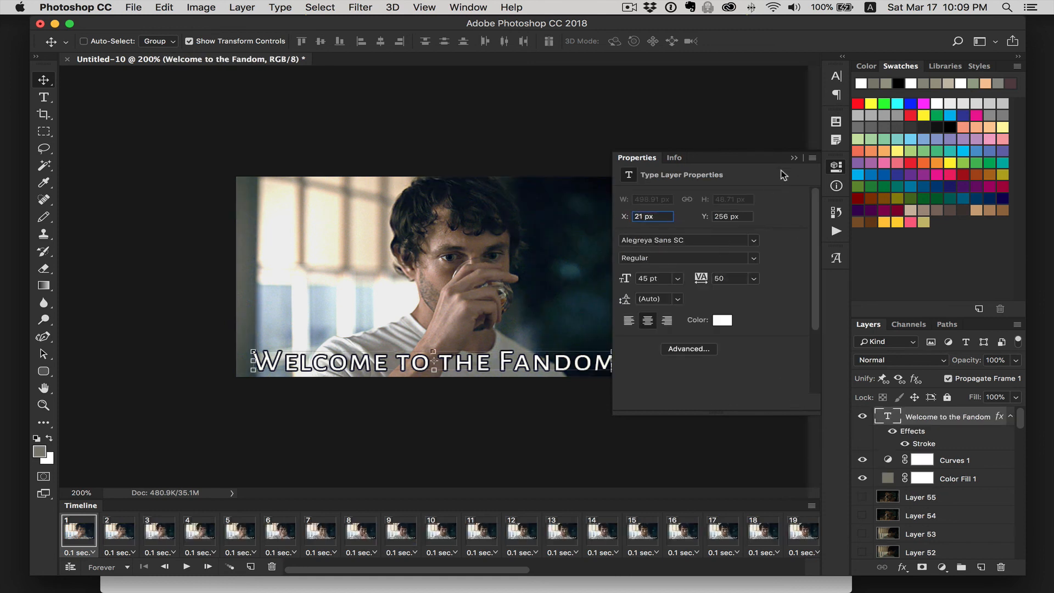
{"action": "left_click", "coordinate": [795, 159]}
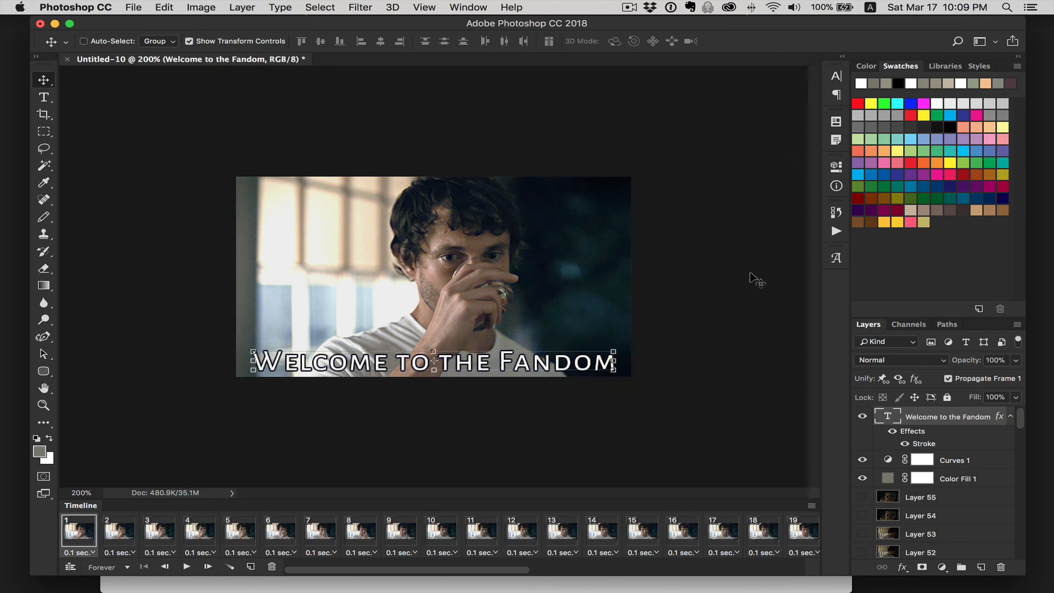